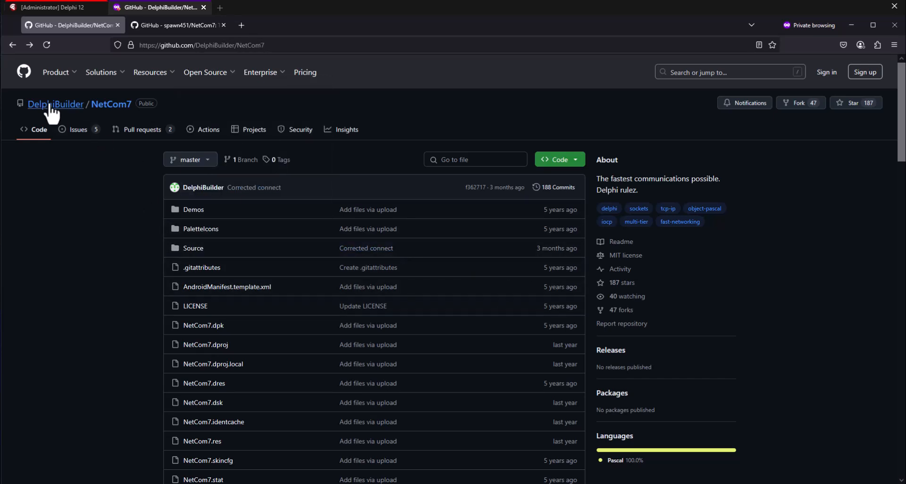
# Step: Open the spawn451/NetCom7 fork and read the New Components and IPV6 sections of its README
pyautogui.moveTo(93, 111)
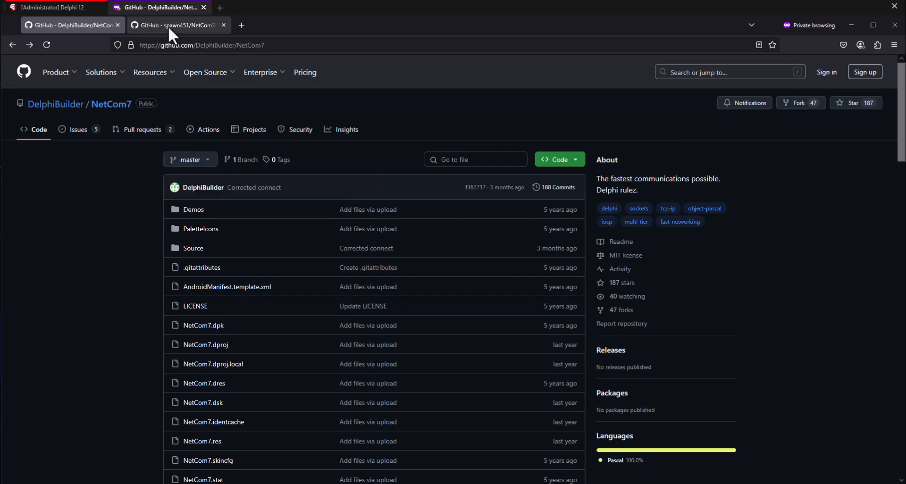
pyautogui.click(185, 26)
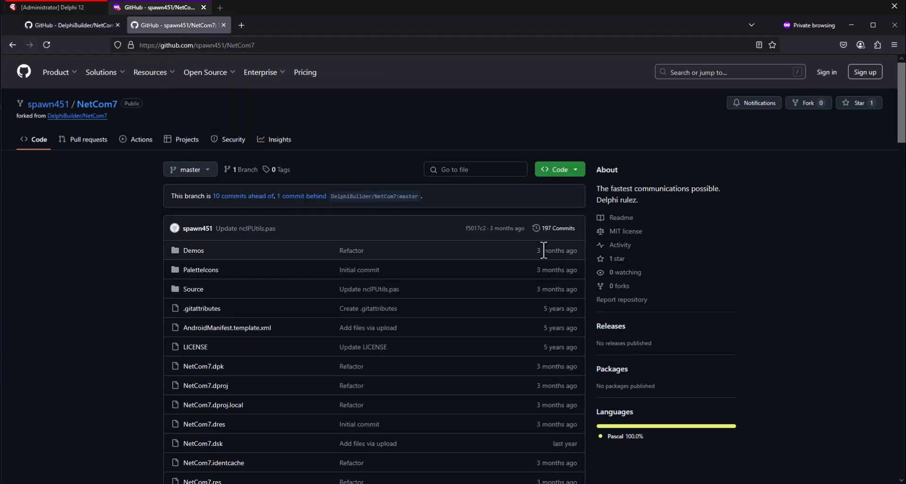
pyautogui.scroll(-10, 337, 168)
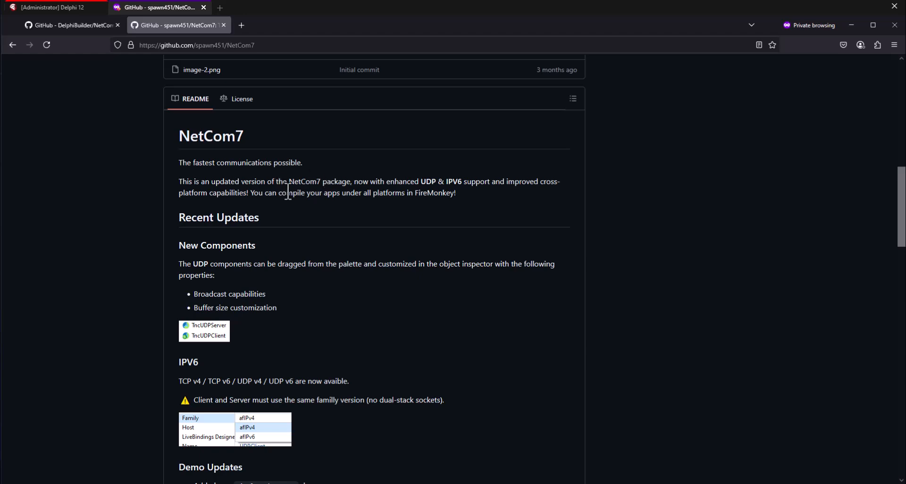
pyautogui.scroll(10, 288, 193)
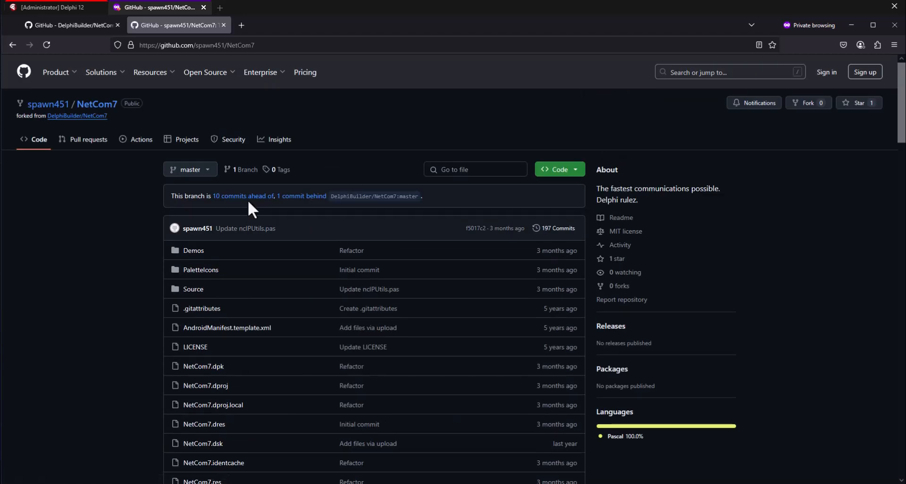
pyautogui.scroll(-10, 248, 199)
pyautogui.scroll(-2, 203, 203)
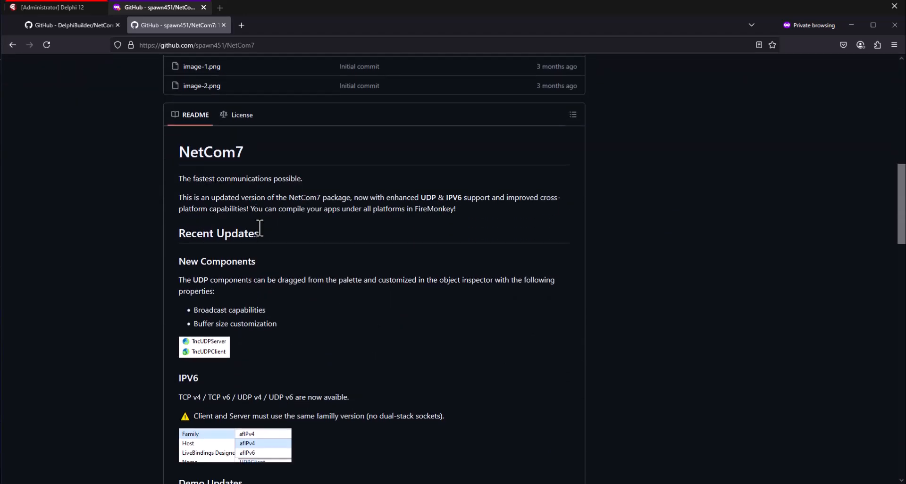
pyautogui.moveTo(172, 197); pyautogui.dragTo(269, 266)
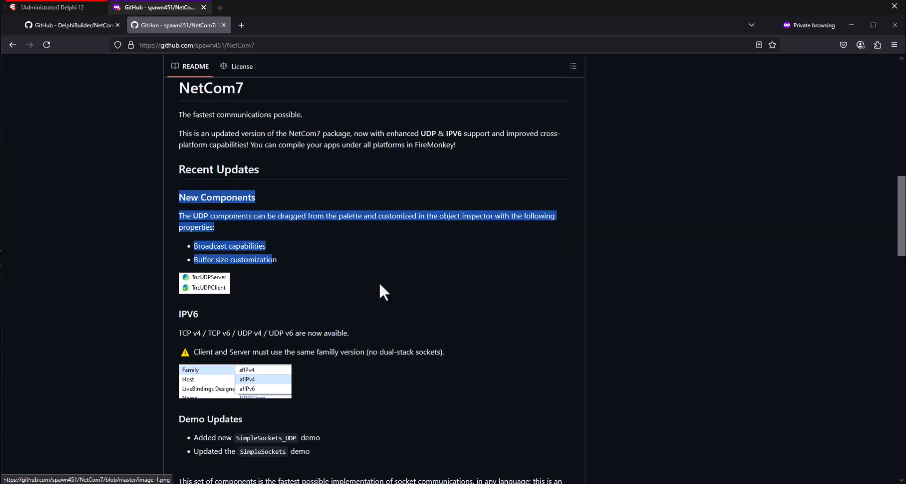
pyautogui.click(245, 294)
pyautogui.scroll(-3, 337, 242)
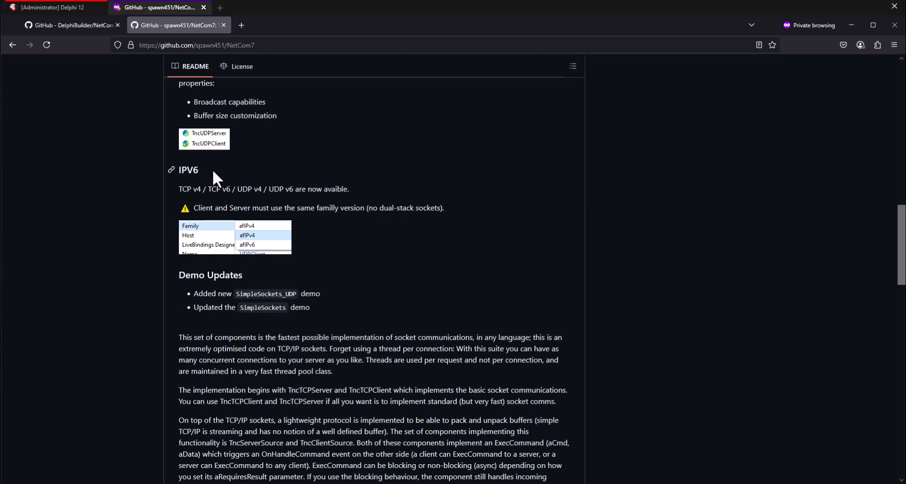
pyautogui.moveTo(200, 170); pyautogui.dragTo(180, 171)
pyautogui.click(254, 174)
pyautogui.scroll(20, 405, 276)
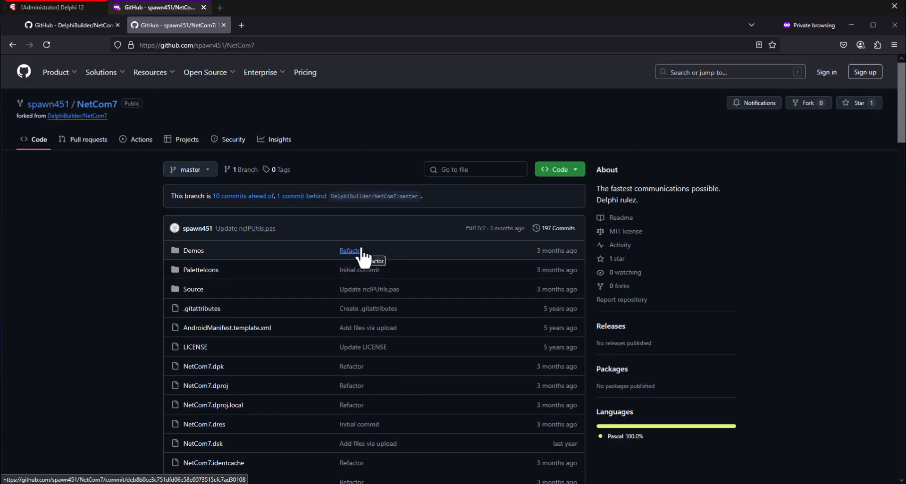
# Step: Read the rest of the fork's README, including the simple server and client scenarios
pyautogui.scroll(-18, 310, 184)
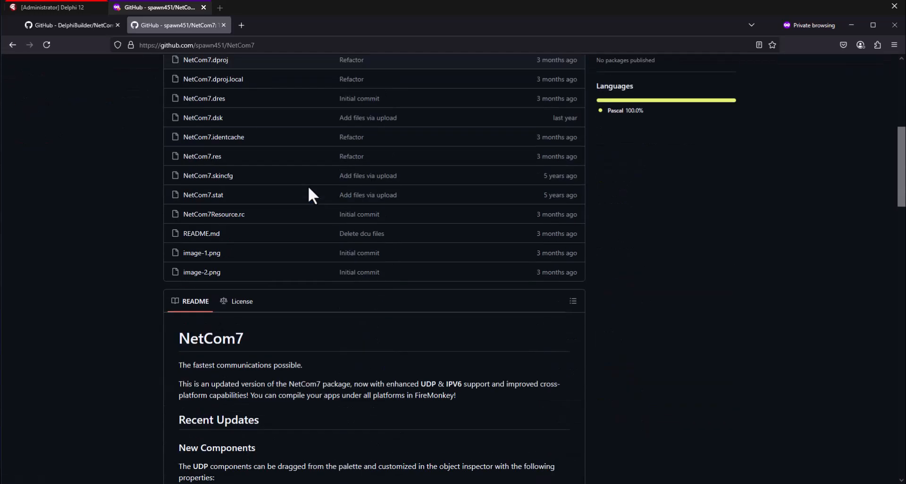
pyautogui.scroll(-20, 325, 208)
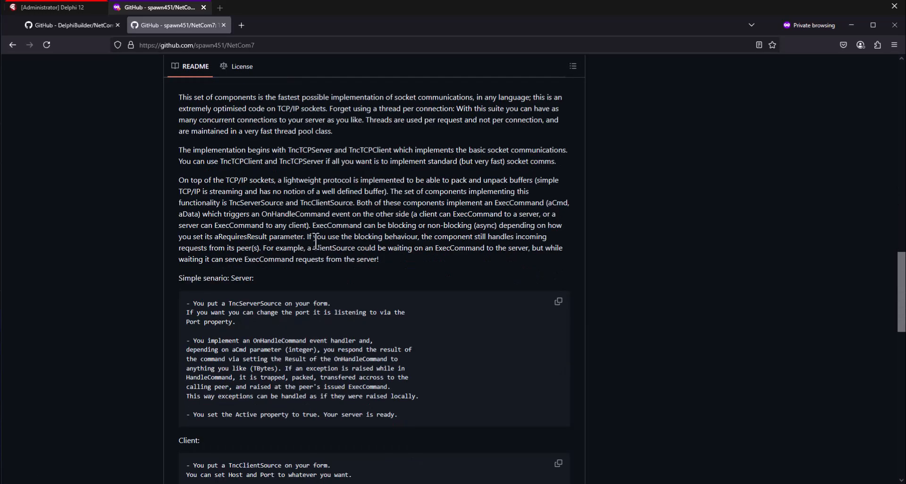
pyautogui.scroll(-5, 326, 205)
pyautogui.scroll(20, 358, 236)
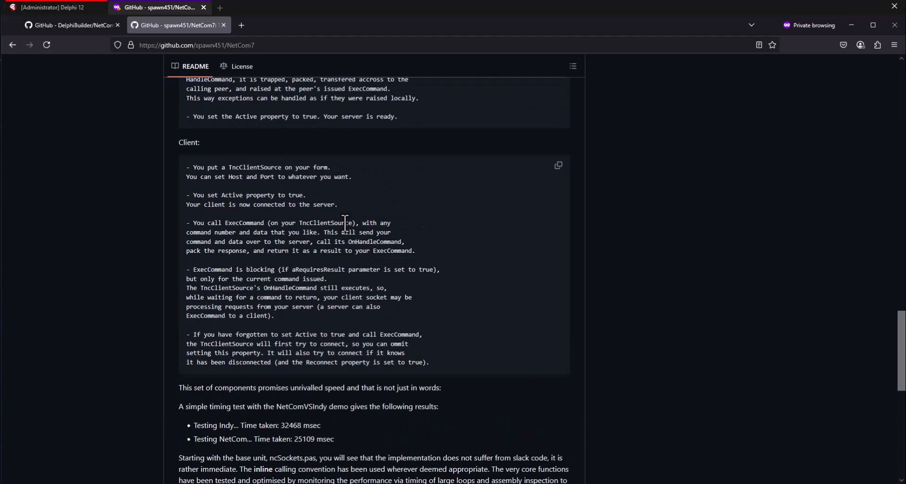
pyautogui.scroll(3, 359, 240)
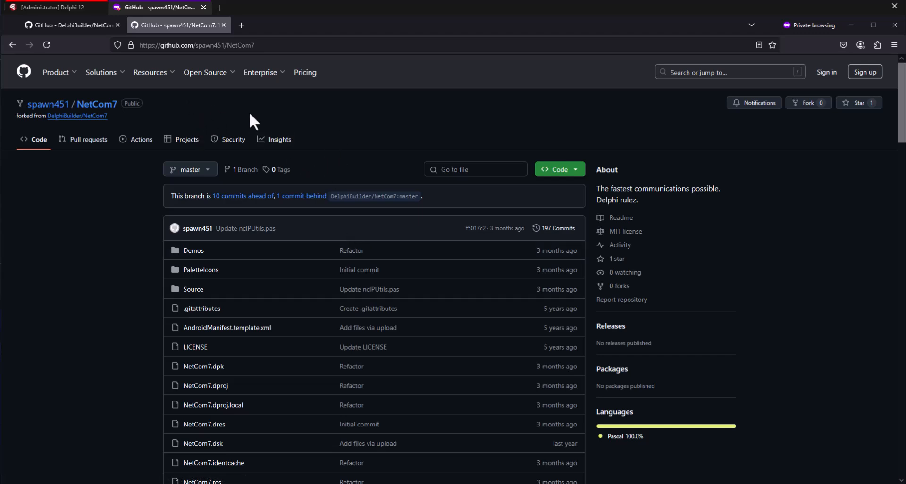
# Step: Compare the original DelphiBuilder/NetCom7 repository page with the fork's page and README
pyautogui.click(70, 26)
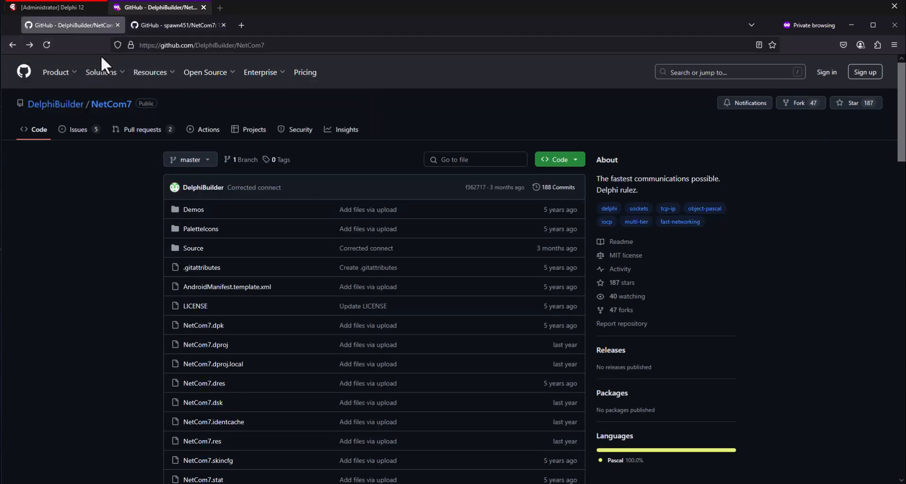
pyautogui.click(292, 45)
pyautogui.click(92, 221)
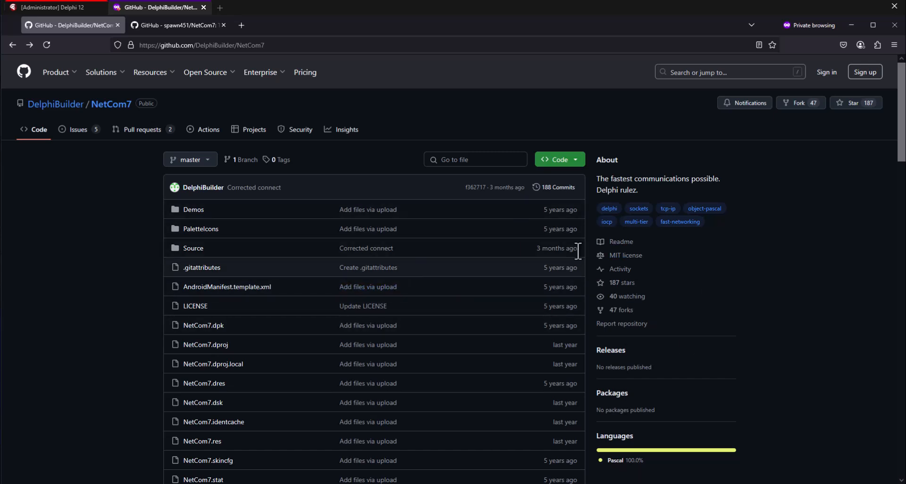
pyautogui.click(175, 25)
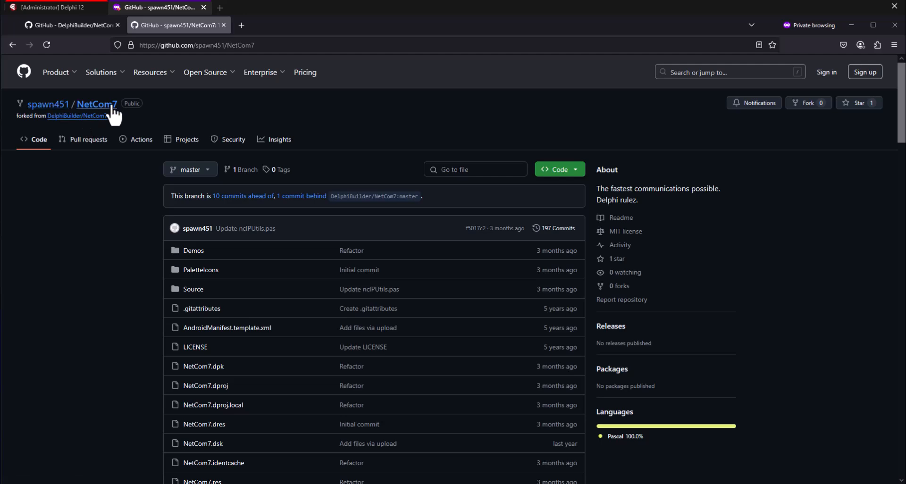
pyautogui.scroll(-15, 392, 267)
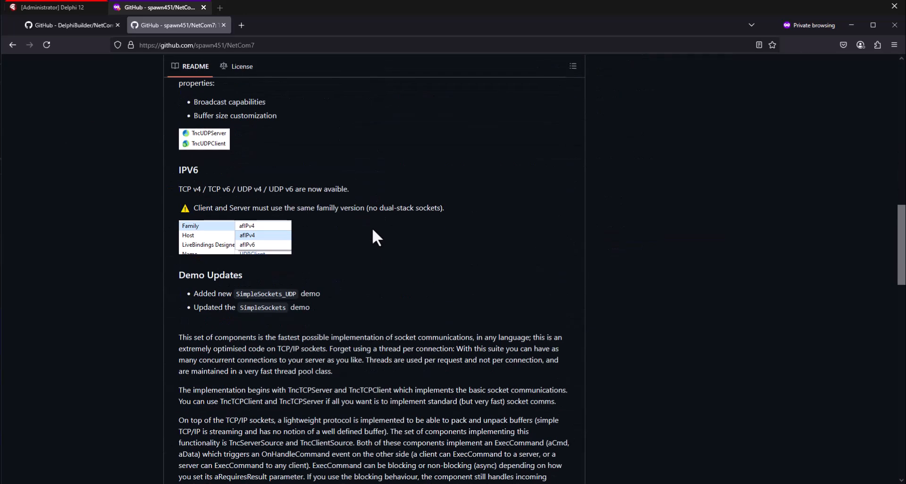
pyautogui.scroll(15, 370, 209)
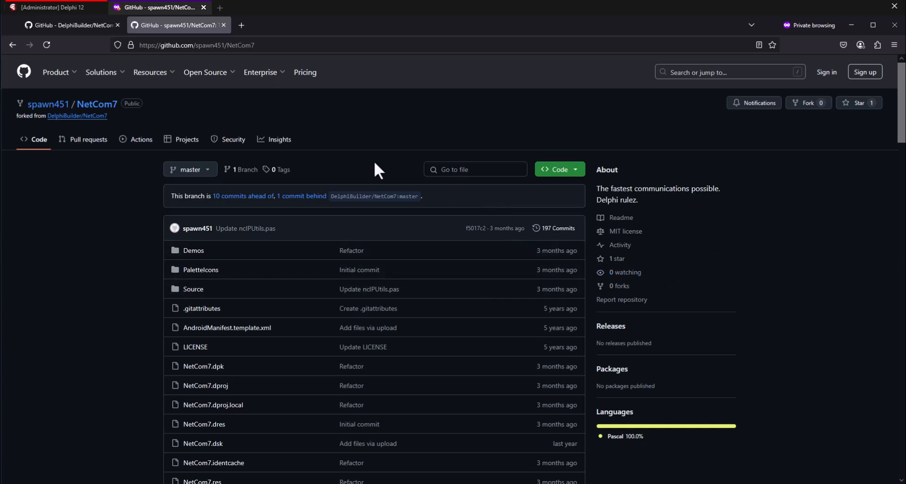
# Step: View the clone and ZIP download options of the original NetCom7 repository and of the spawn451 fork
pyautogui.click(65, 25)
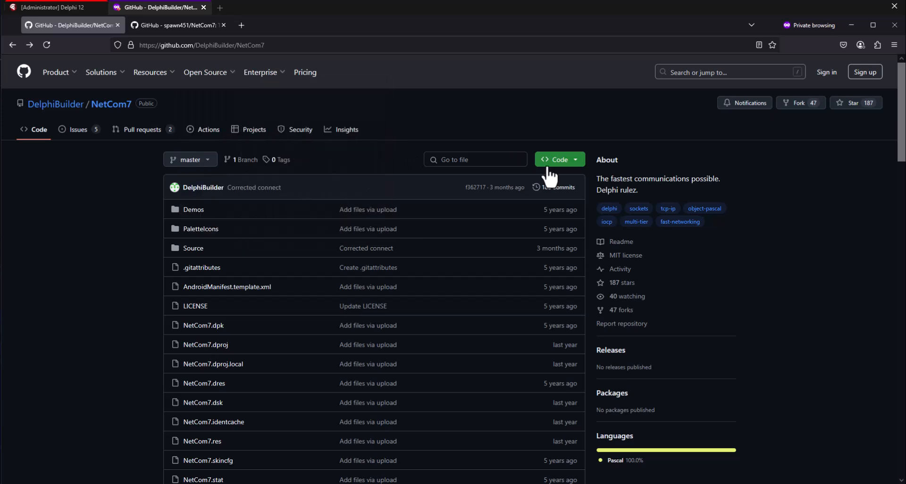
pyautogui.click(575, 162)
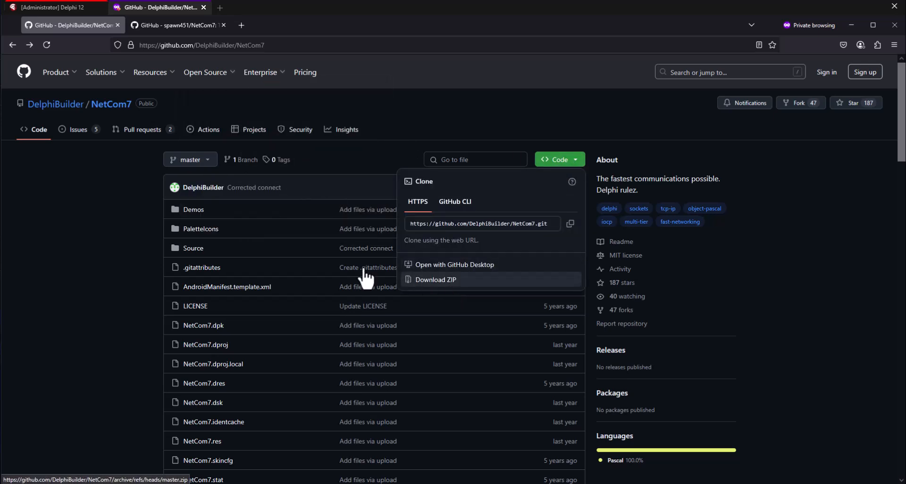
pyautogui.click(129, 232)
pyautogui.click(178, 26)
pyautogui.click(576, 170)
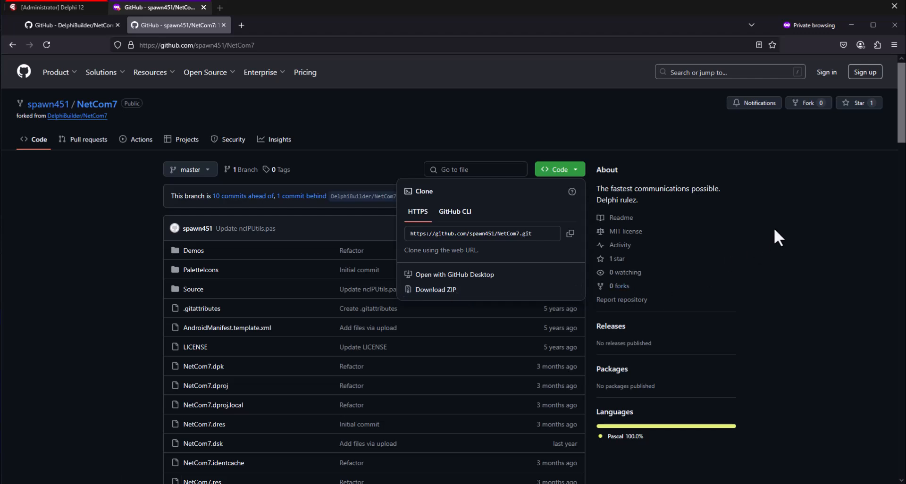
pyautogui.click(799, 149)
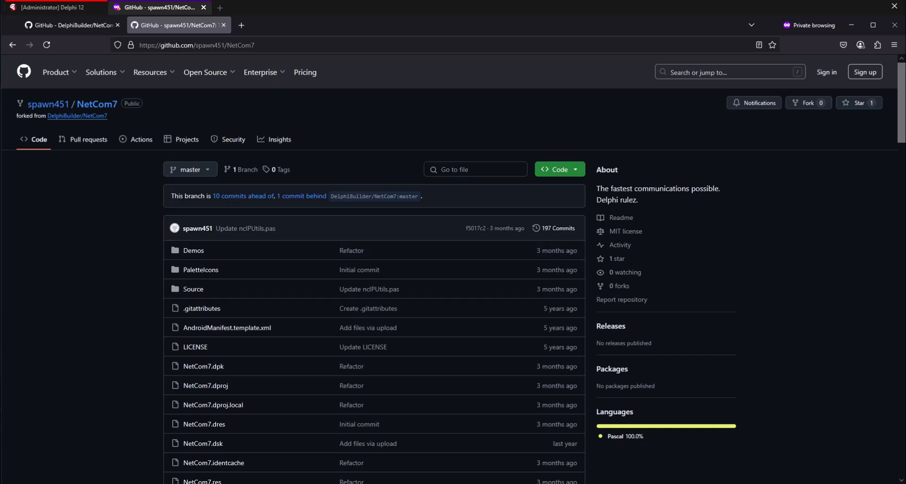
# Step: Switch to the NetCom7-master folder in File Explorer and select the NetCom7.dproj project file
pyautogui.hotkey('alt', 'Tab')
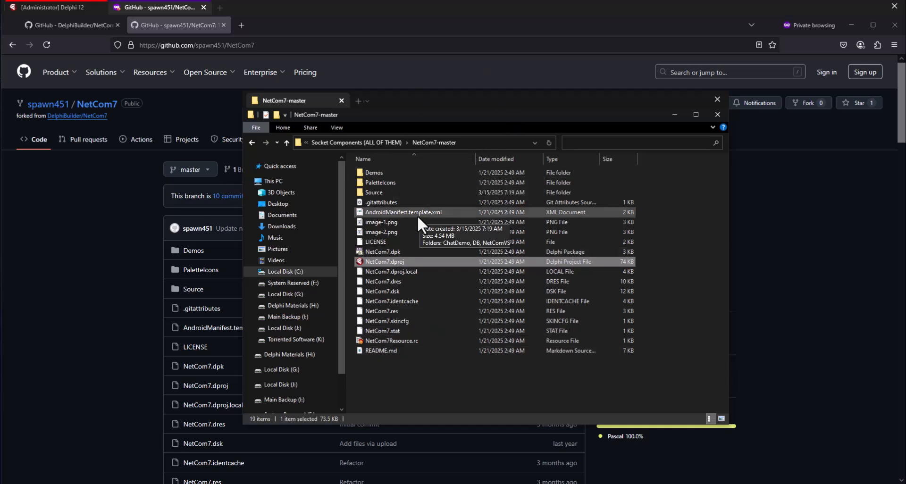
pyautogui.click(652, 277)
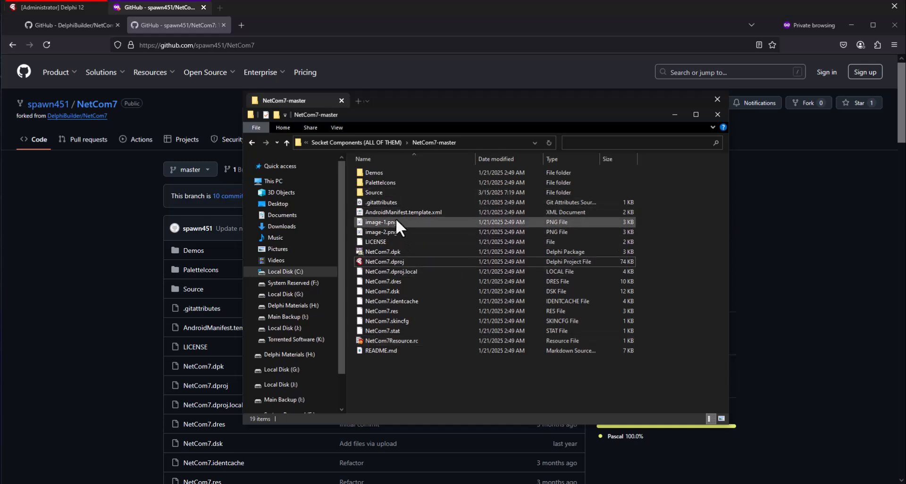
pyautogui.click(375, 261)
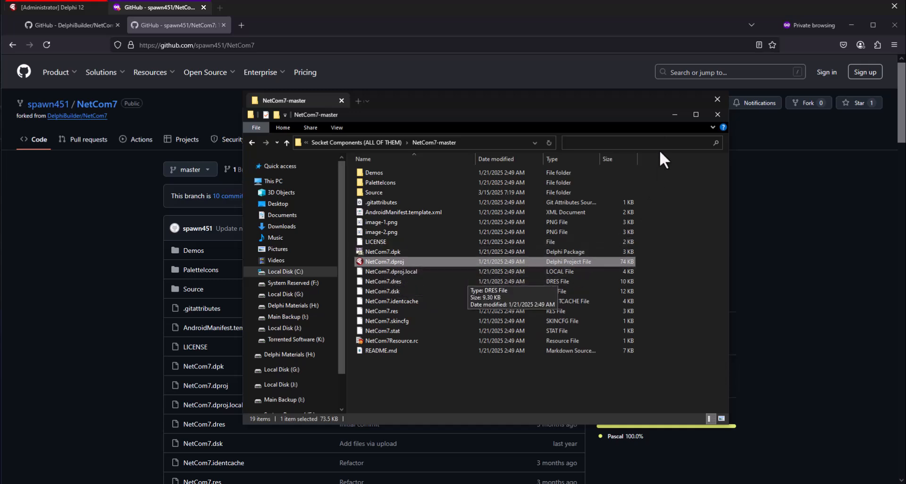
# Step: Copy the full path of the NetCom7-master folder
pyautogui.click(474, 146)
pyautogui.rightClick(474, 146)
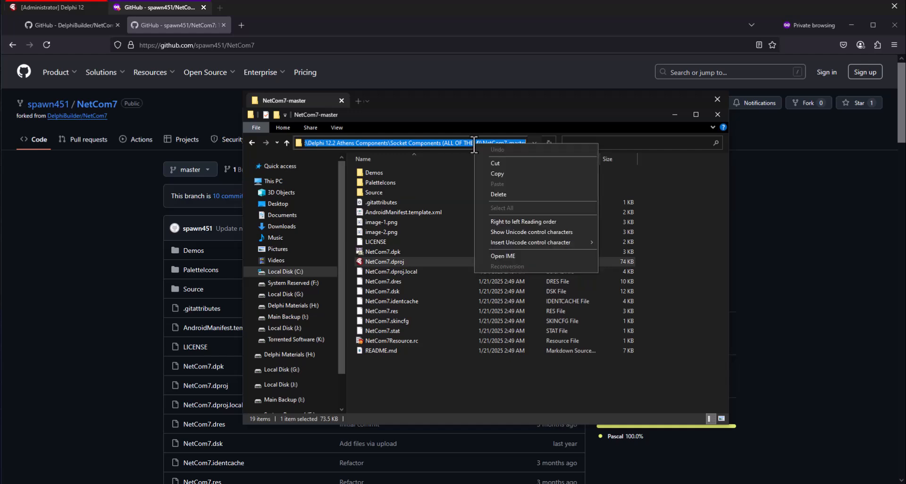
pyautogui.click(485, 174)
pyautogui.click(706, 239)
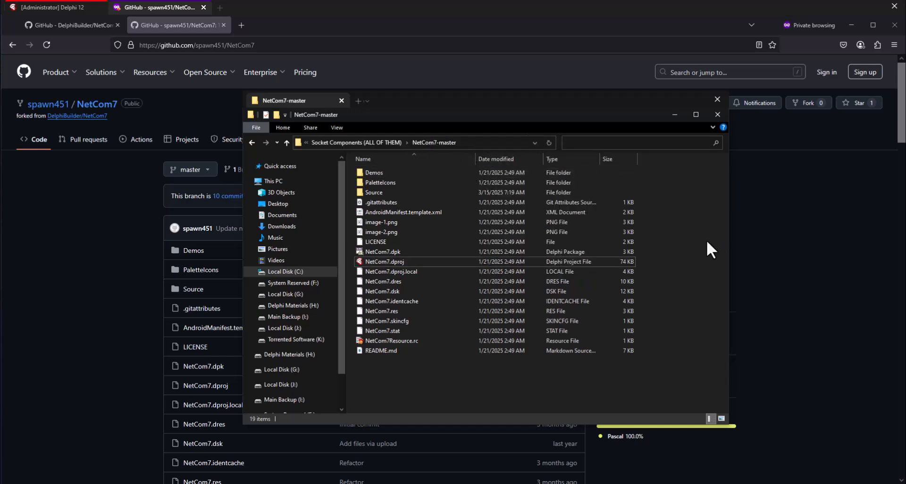
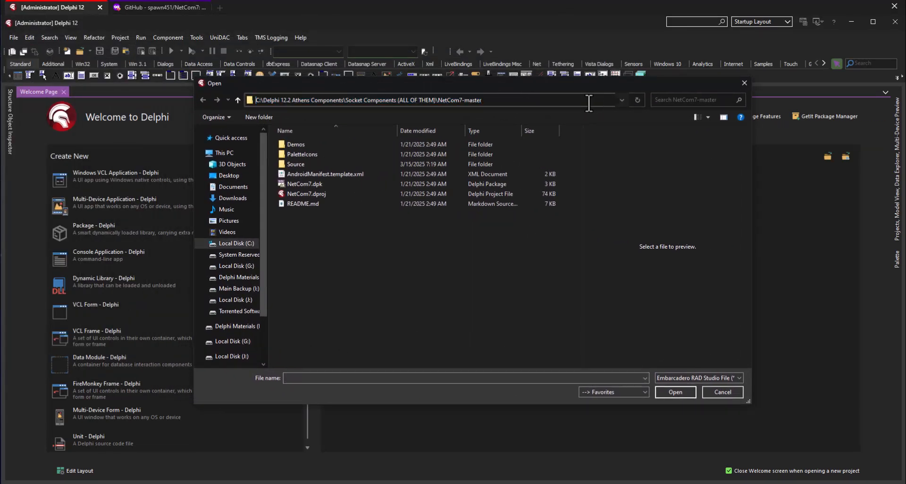
# Step: Select the NetCom7.dproj project file in the NetCom7-master folder as the project to open
pyautogui.click(543, 231)
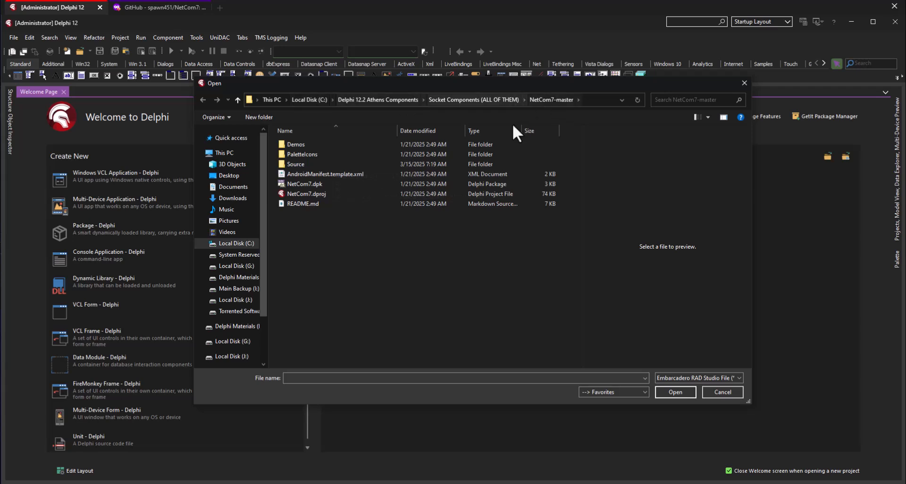
pyautogui.click(312, 193)
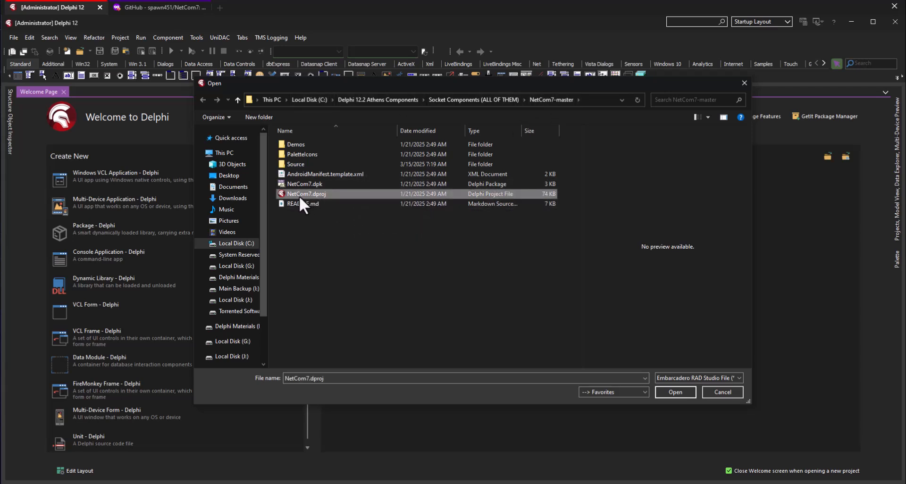
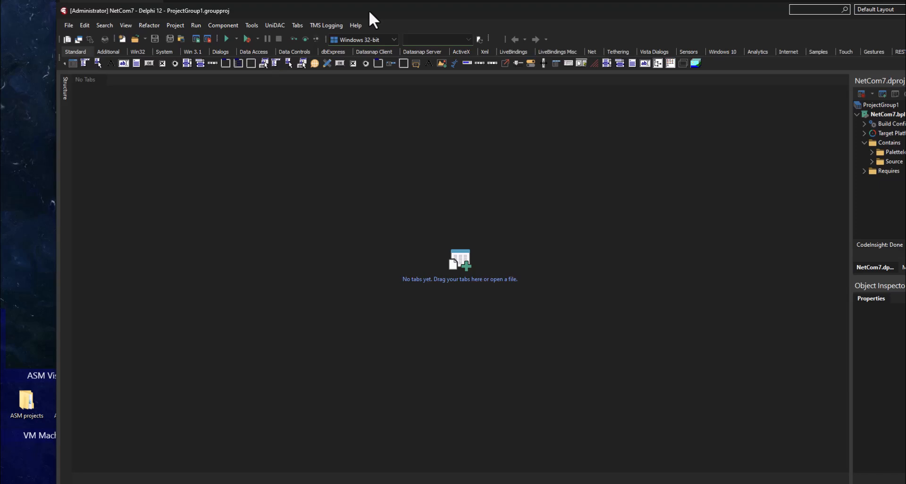
# Step: Reposition and resize the Delphi window so the Projects and Object Inspector panes fit fully on screen
pyautogui.moveTo(369, 10); pyautogui.dragTo(313, 10)
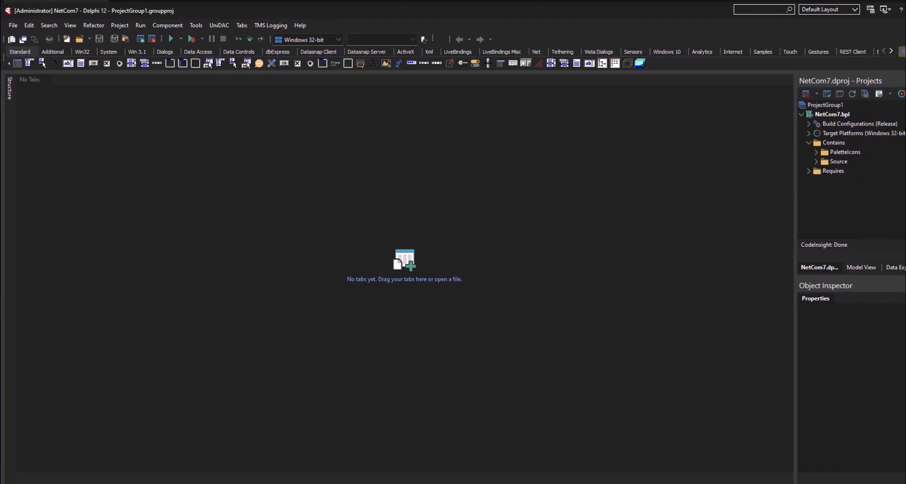
pyautogui.moveTo(905, 132); pyautogui.dragTo(902, 132)
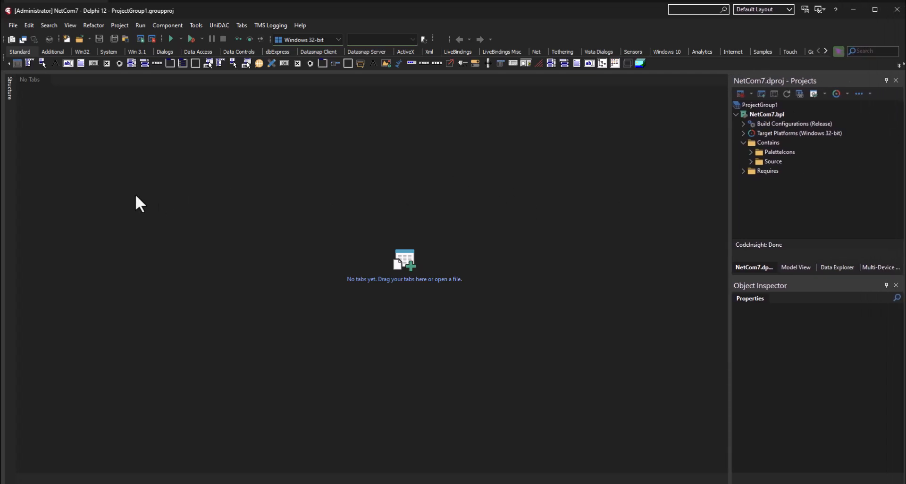
pyautogui.moveTo(5, 192); pyautogui.dragTo(3, 191)
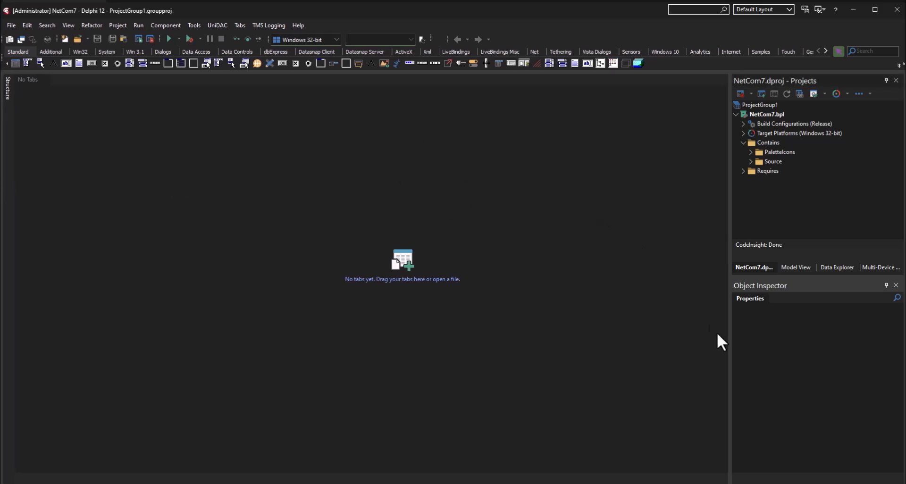
pyautogui.moveTo(728, 481); pyautogui.dragTo(728, 480)
# Step: Examine the NetCom7.bpl project's nodes: Build Configurations, Target Platforms, Contains, PaletteIcons, Source and Requires
pyautogui.click(758, 112)
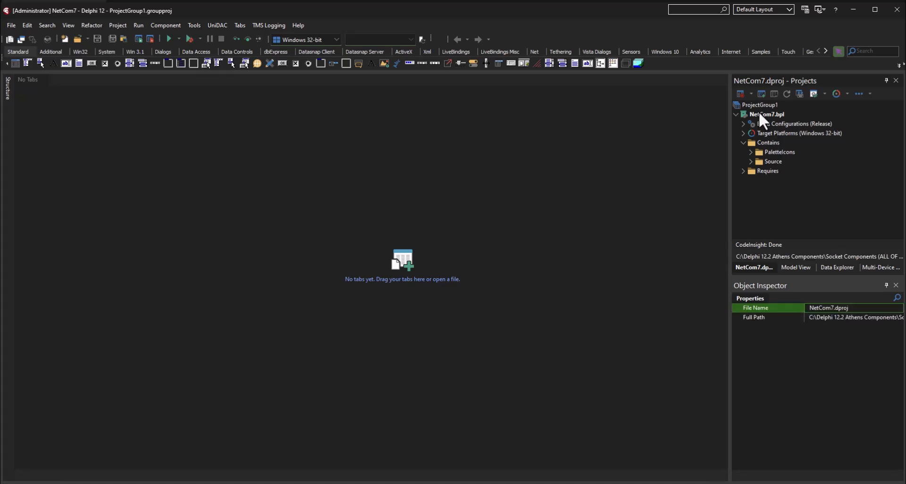
pyautogui.click(760, 123)
pyautogui.click(760, 133)
pyautogui.click(760, 143)
pyautogui.click(761, 153)
pyautogui.click(760, 161)
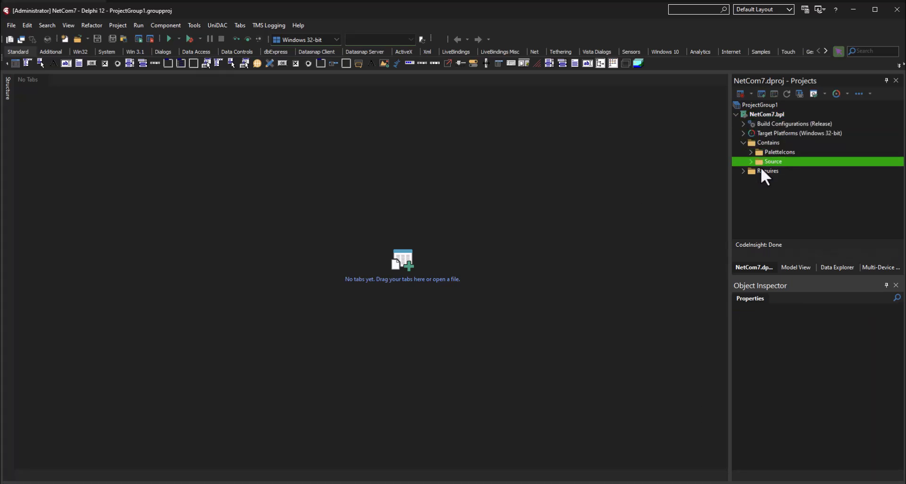
pyautogui.click(761, 171)
pyautogui.click(760, 114)
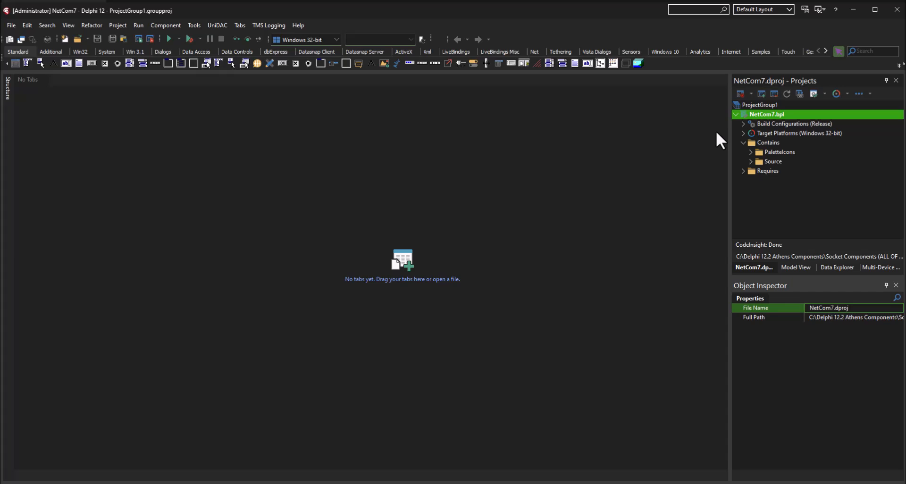
pyautogui.click(758, 123)
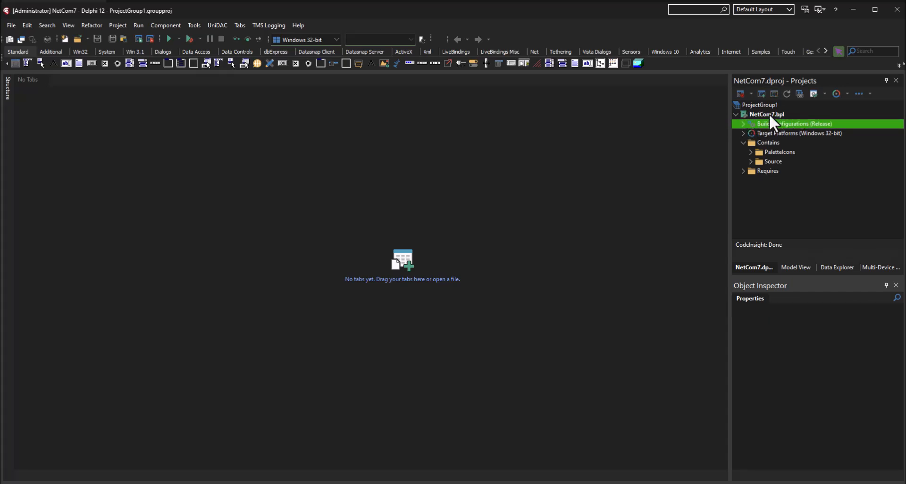
# Step: Build the NetCom7.bpl package
pyautogui.click(769, 114)
pyautogui.rightClick(761, 113)
pyautogui.click(781, 120)
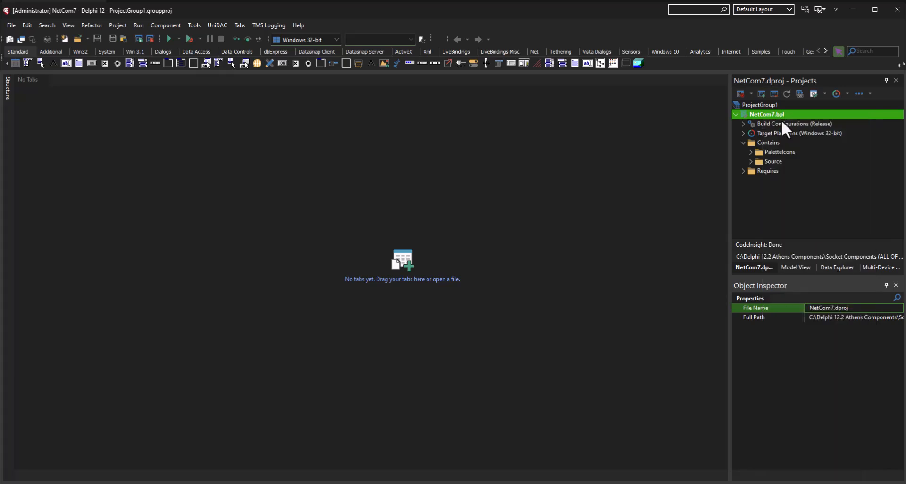
pyautogui.rightClick(763, 114)
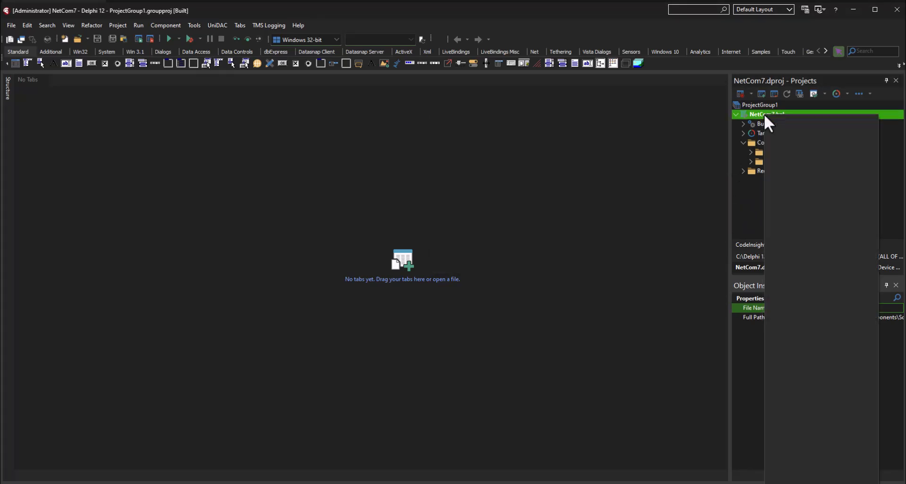
pyautogui.click(780, 133)
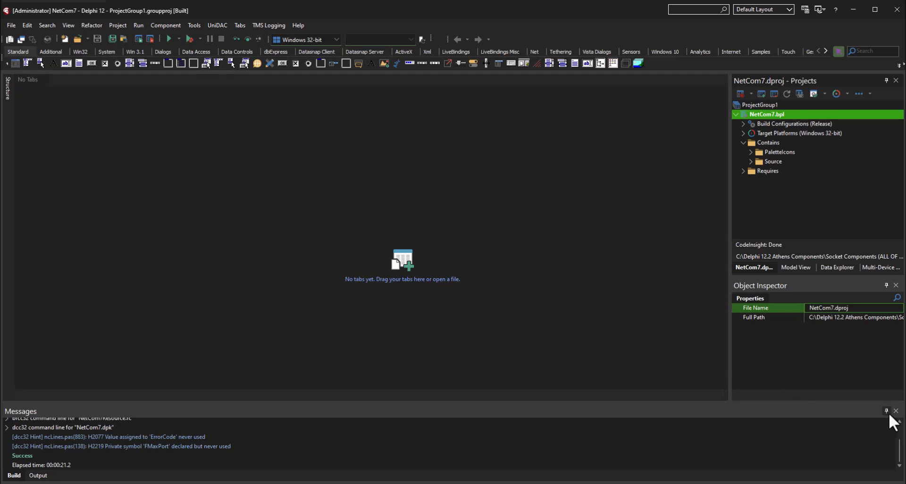
# Step: Install the NetCom7.bpl package into the IDE and dismiss the installation notice
pyautogui.click(769, 121)
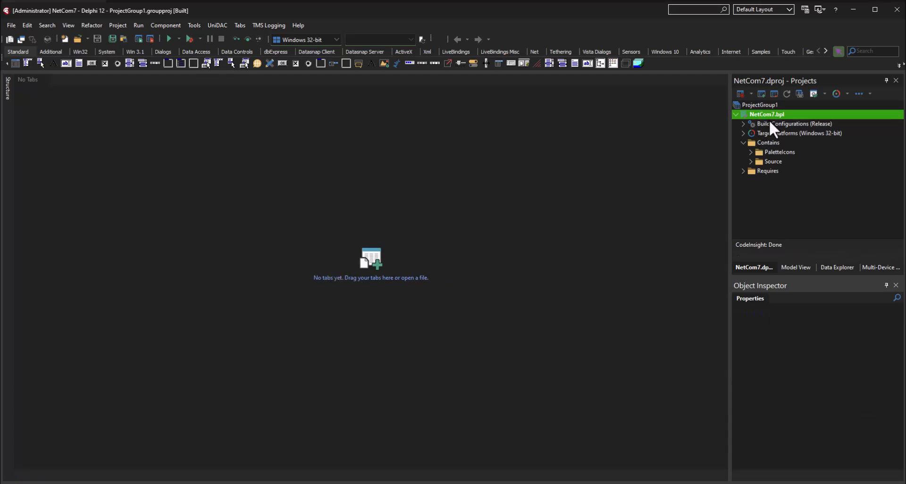
pyautogui.rightClick(760, 115)
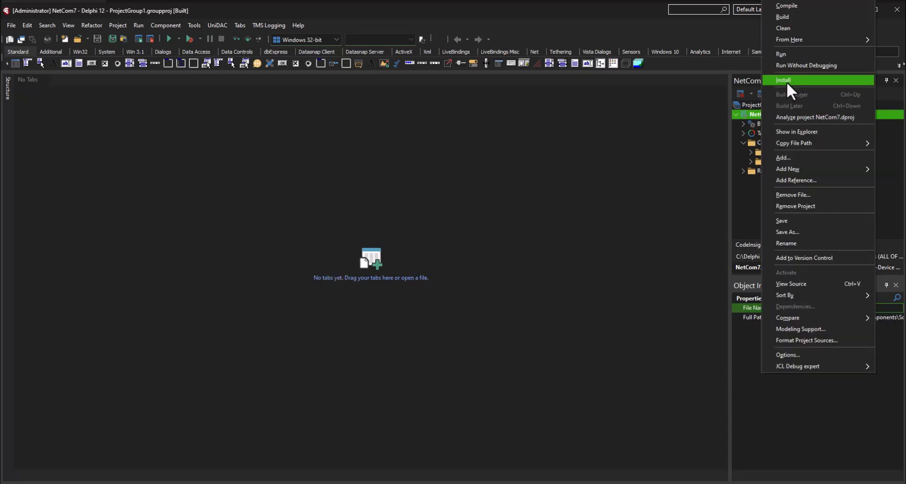
pyautogui.click(787, 80)
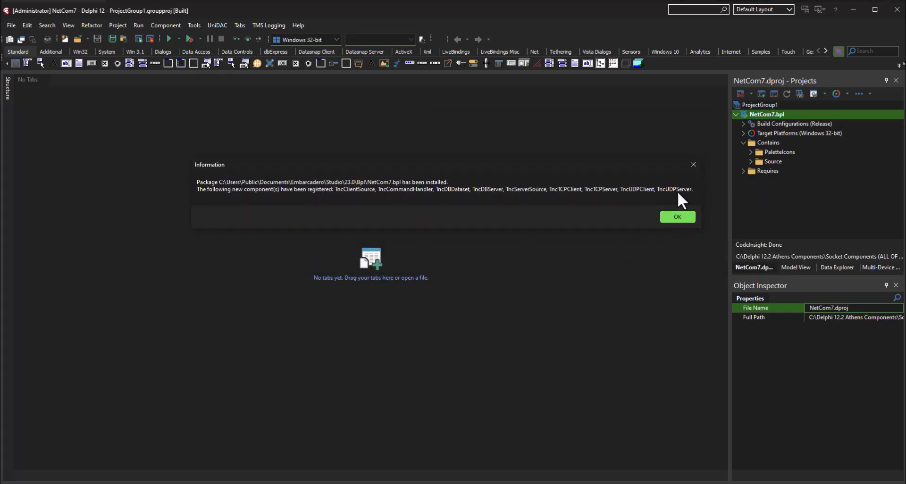
pyautogui.click(678, 217)
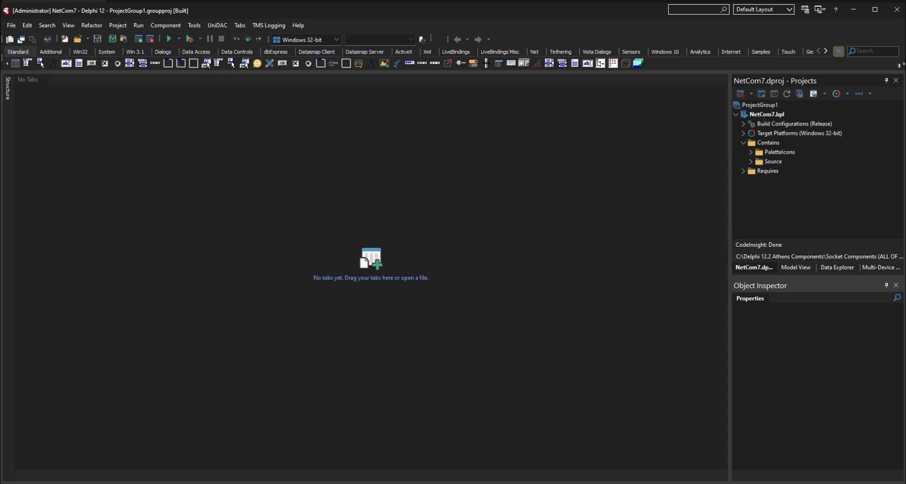
# Step: Switch to File Explorer, open the Source folder inside NetCom7-master and copy its full path
pyautogui.hotkey('alt', 'Tab')
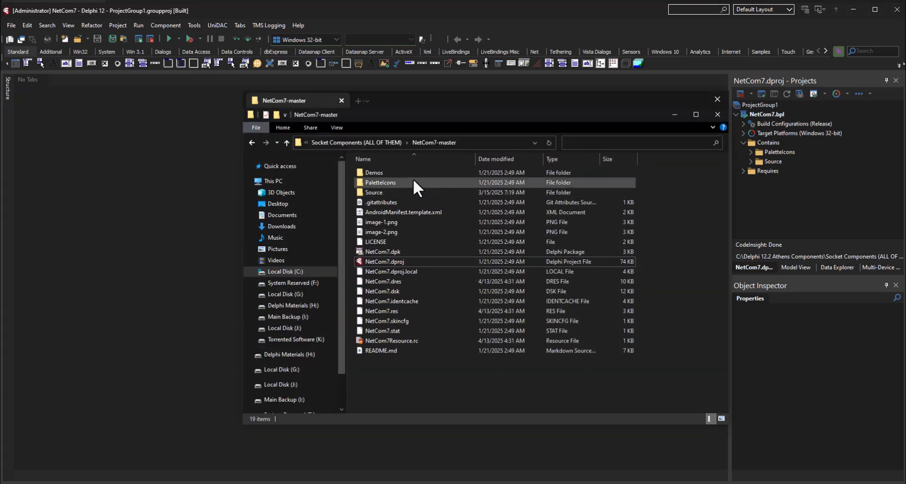
pyautogui.click(383, 192)
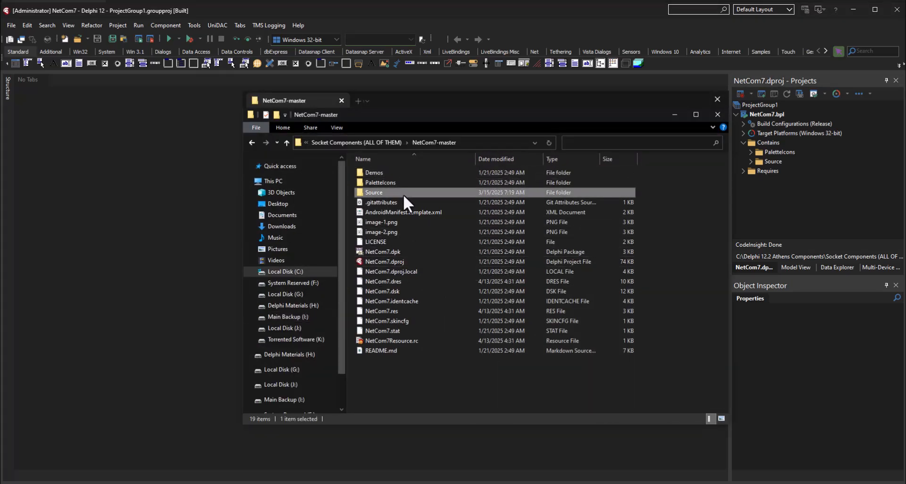
pyautogui.doubleClick(415, 193)
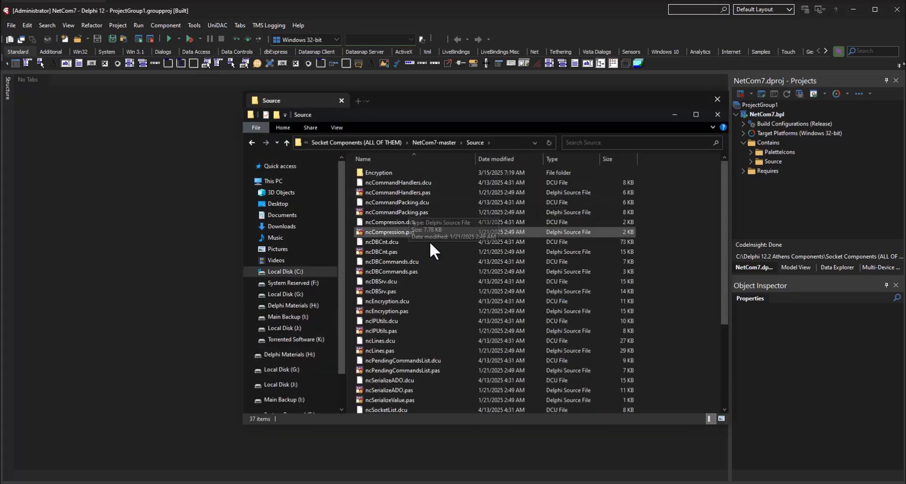
pyautogui.click(501, 143)
pyautogui.rightClick(474, 146)
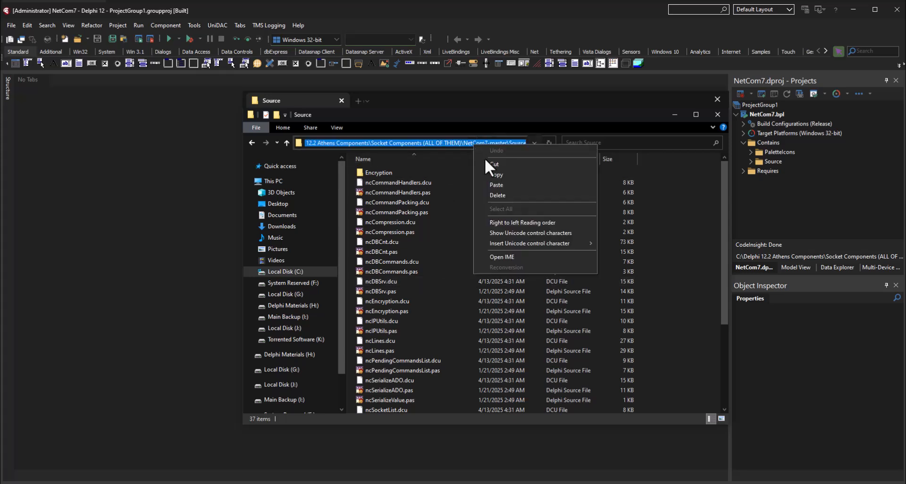
pyautogui.click(488, 174)
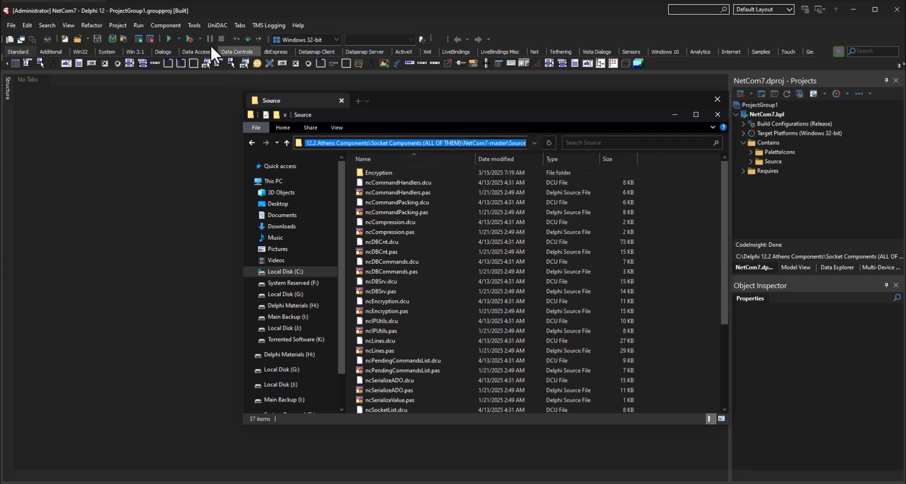
# Step: Return to Delphi, open the IDE options and search for "library path" to reach the Delphi Library settings
pyautogui.click(168, 11)
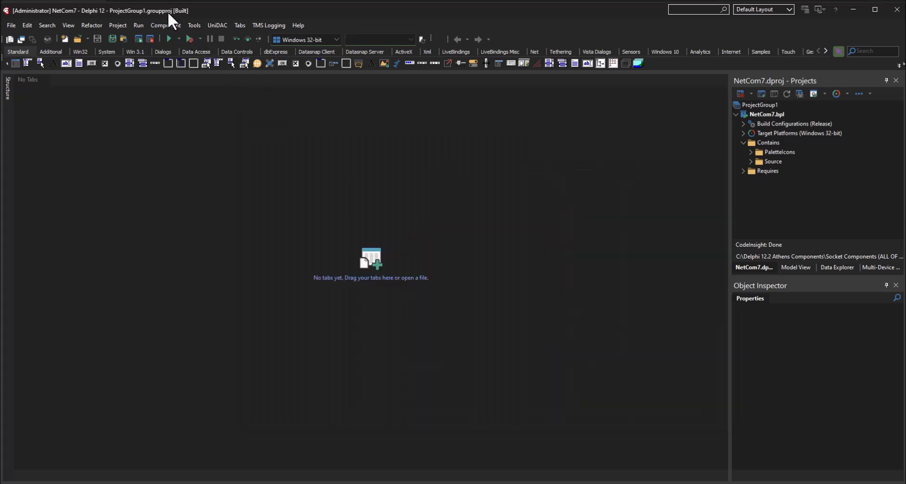
pyautogui.click(196, 27)
pyautogui.click(211, 67)
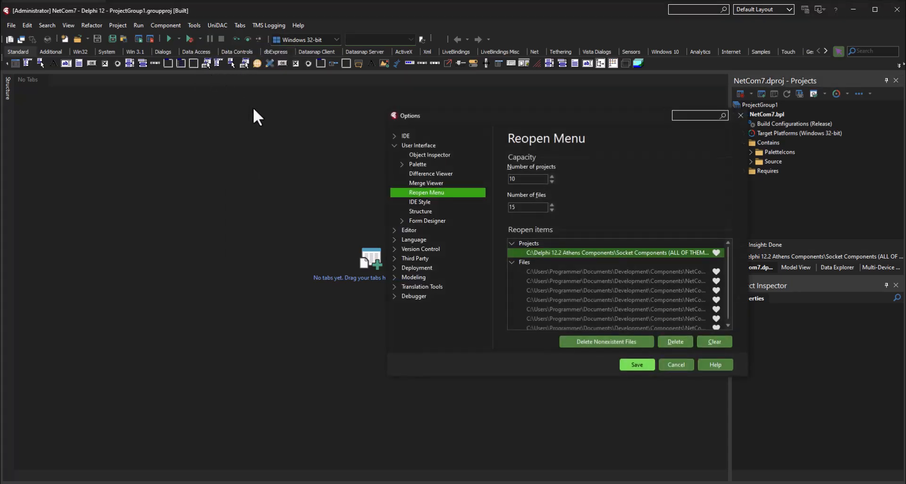
pyautogui.click(693, 117)
pyautogui.write('li')
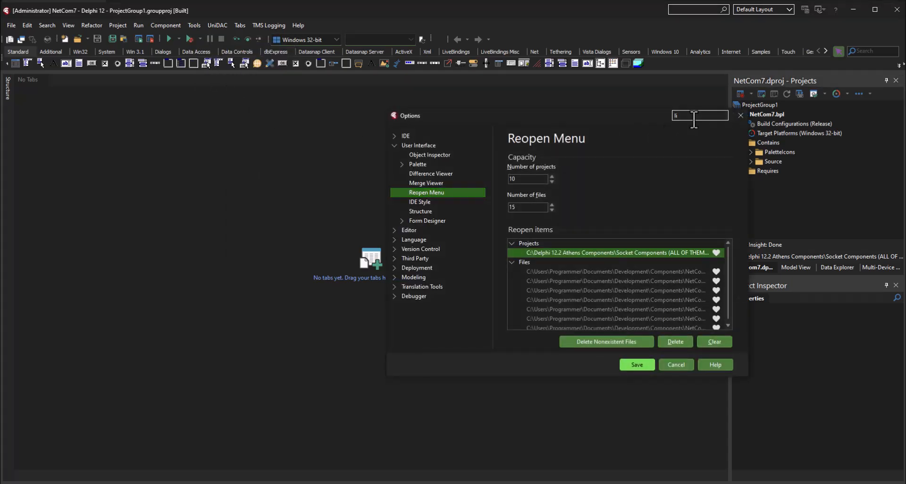
pyautogui.write('brary path')
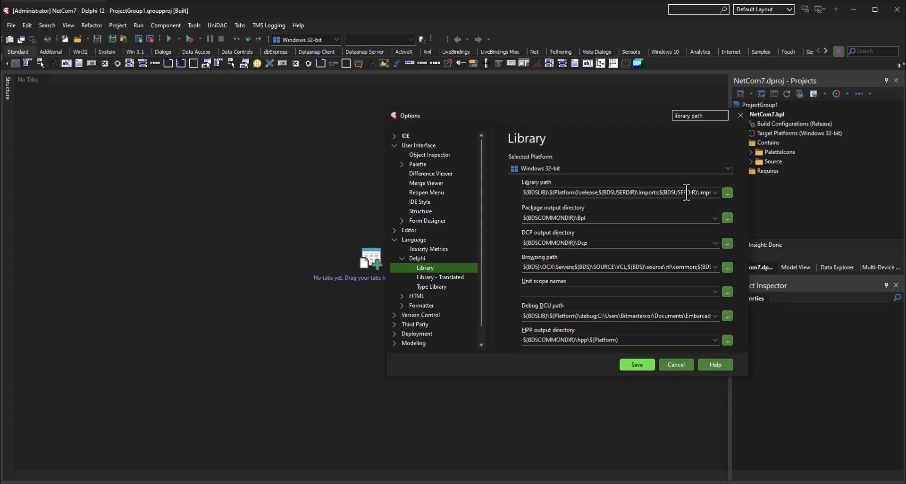
# Step: Open the Windows 32-bit library path list for editing and shrink the Directories dialog to fit over the Options dialog
pyautogui.click(725, 195)
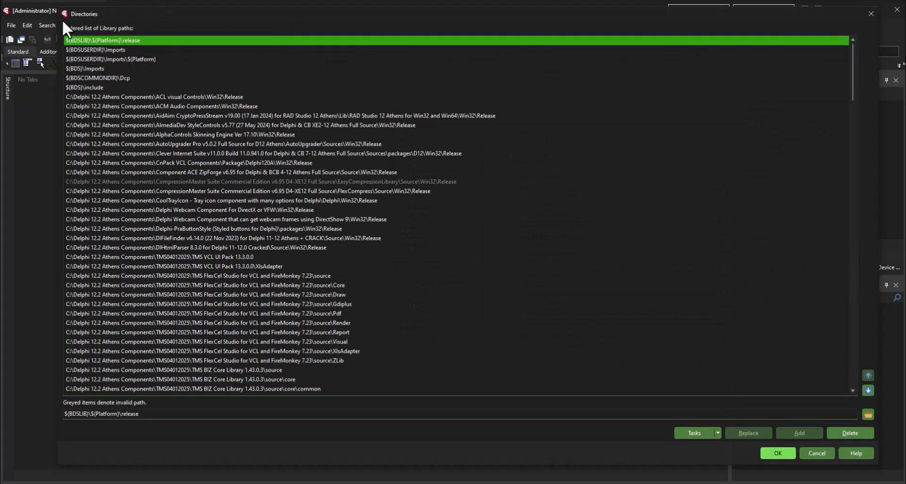
pyautogui.moveTo(57, 8); pyautogui.dragTo(497, 227)
pyautogui.moveTo(619, 236); pyautogui.dragTo(502, 132)
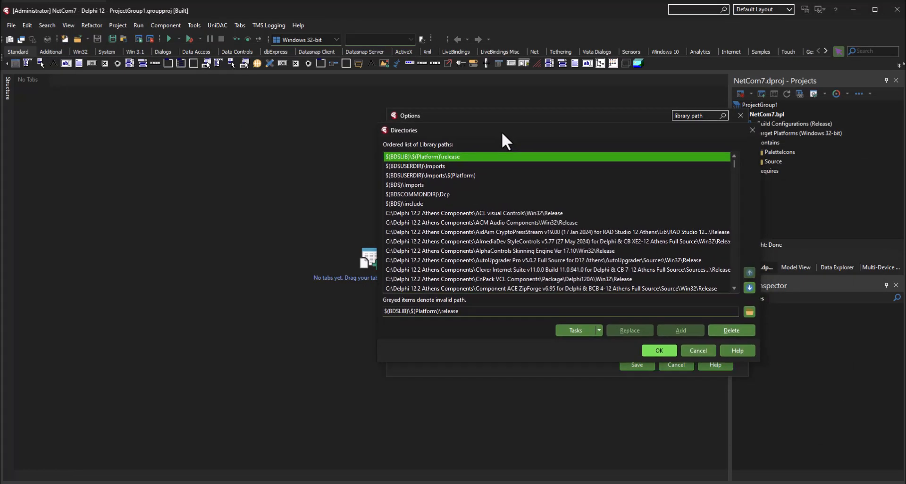
pyautogui.moveTo(380, 131); pyautogui.dragTo(458, 176)
pyautogui.moveTo(547, 184); pyautogui.dragTo(500, 156)
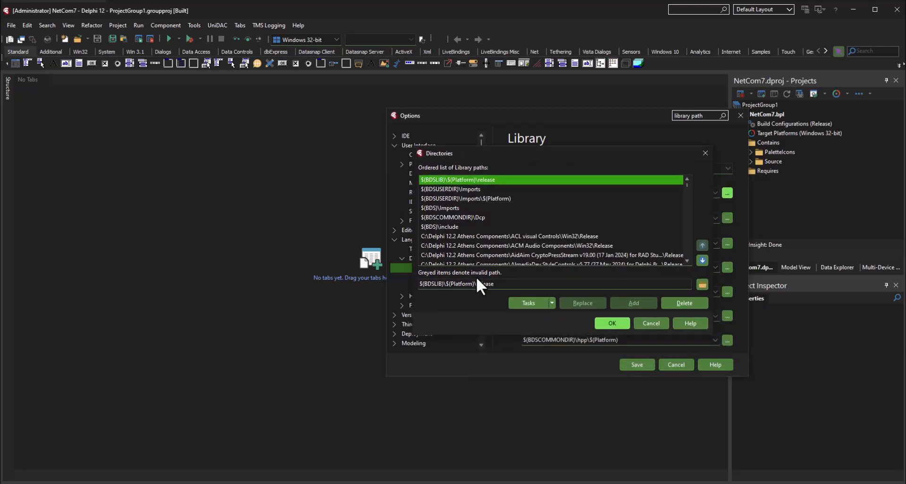
# Step: Add C:\Delphi 12.2 Athens Components\Socket Components (ALL OF THEM)\NetCom7-master\Source to the library paths and leave the path entry empty
pyautogui.click(493, 286)
pyautogui.moveTo(500, 285); pyautogui.dragTo(417, 285)
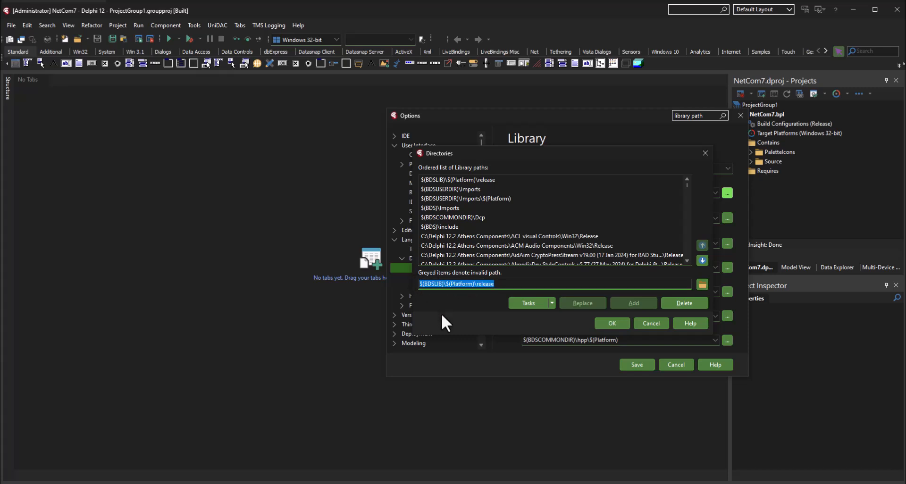
pyautogui.press('Delete')
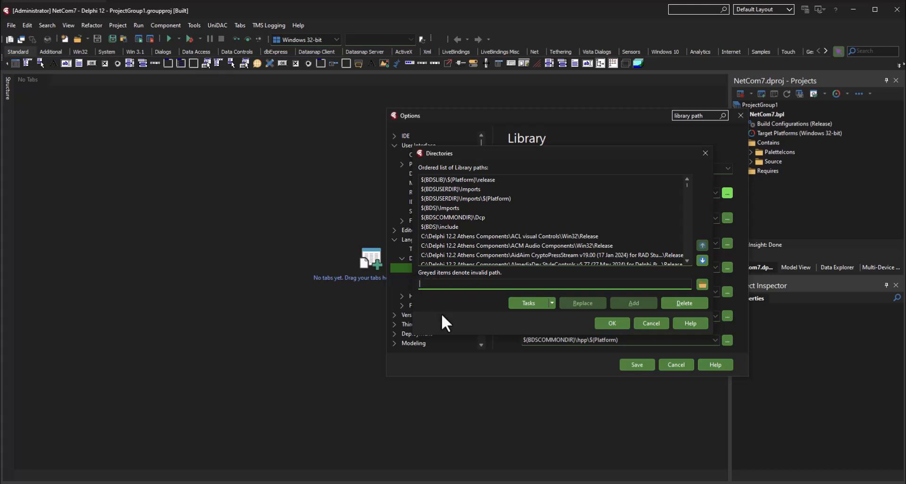
pyautogui.hotkey('ctrl', 'v')
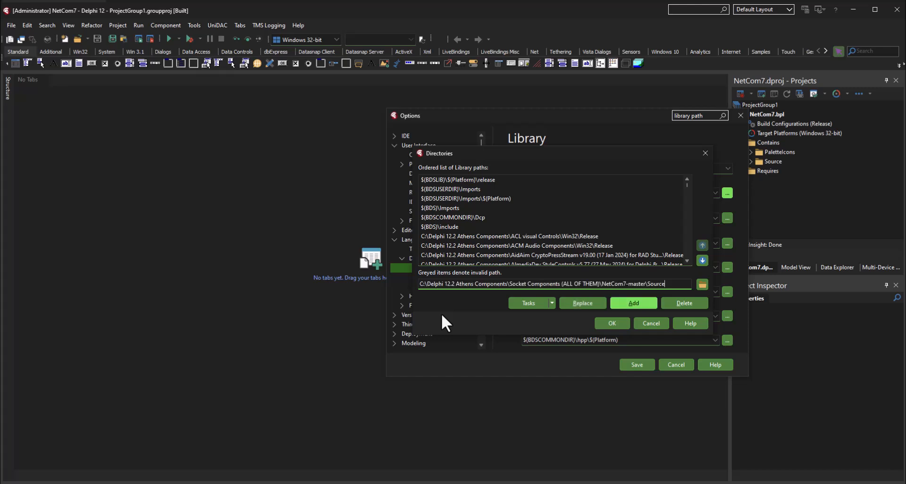
pyautogui.click(634, 303)
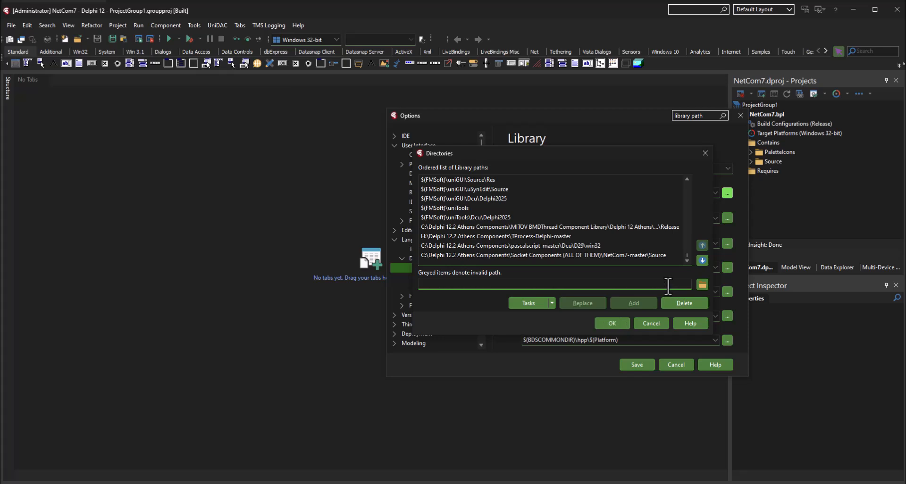
pyautogui.doubleClick(646, 284)
pyautogui.moveTo(645, 284); pyautogui.dragTo(415, 286)
pyautogui.press('Delete')
# Step: Switch to File Explorer, open the Encryption folder inside Source and copy its full path
pyautogui.hotkey('alt', 'Tab')
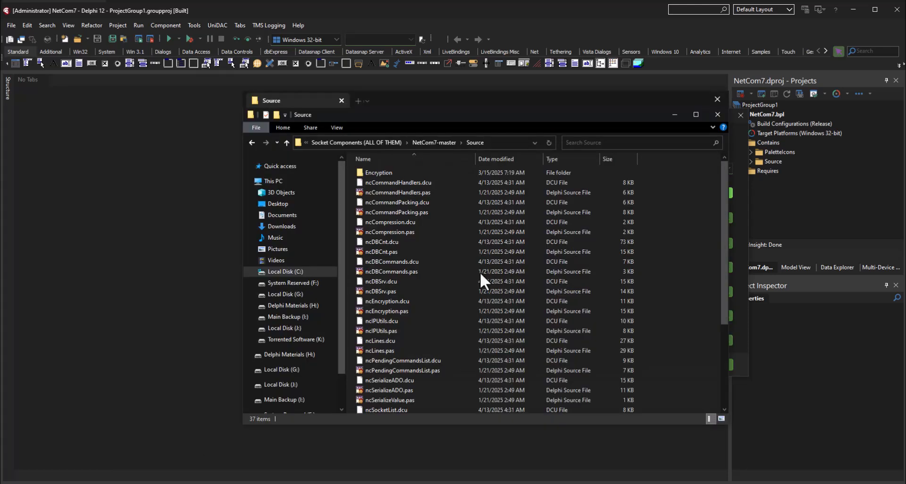
pyautogui.click(398, 172)
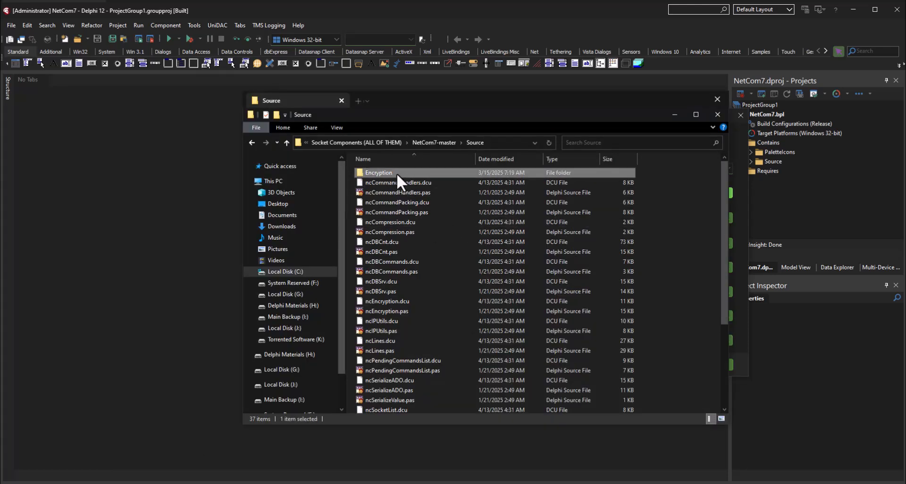
pyautogui.doubleClick(398, 175)
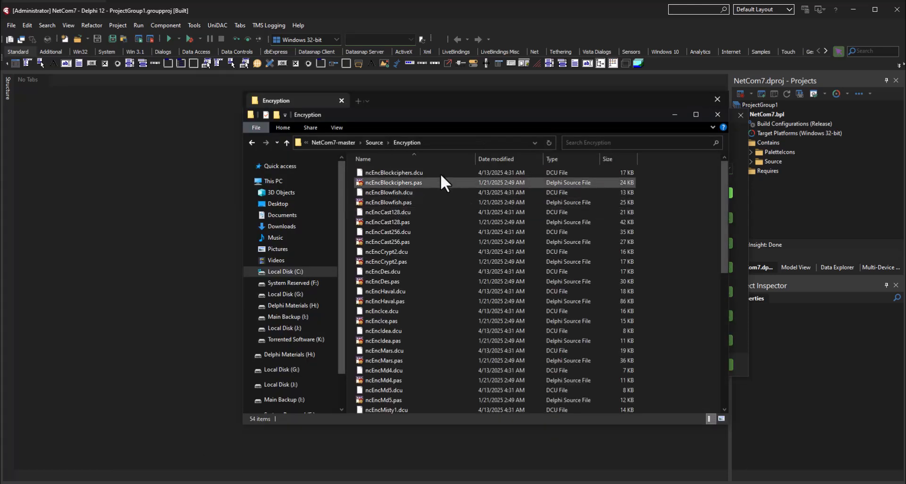
pyautogui.click(445, 143)
pyautogui.rightClick(445, 141)
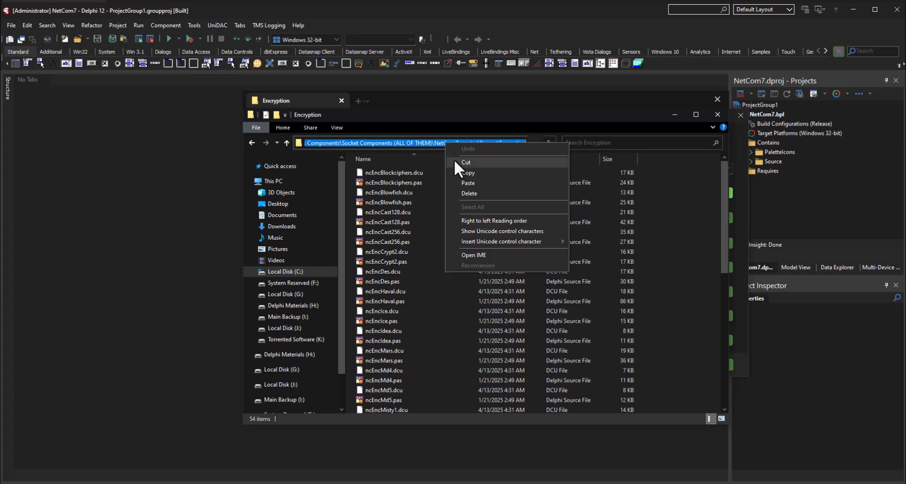
pyautogui.click(462, 169)
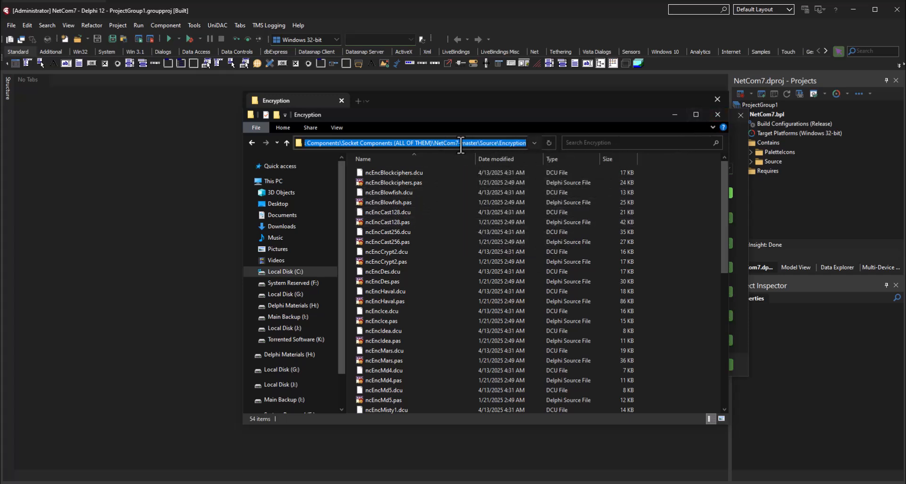
# Step: Return to Delphi, add C:\Delphi 12.2 Athens Components\Socket Components (ALL OF THEM)\NetCom7-master\Source\Encryption to the library paths and save the options
pyautogui.click(718, 115)
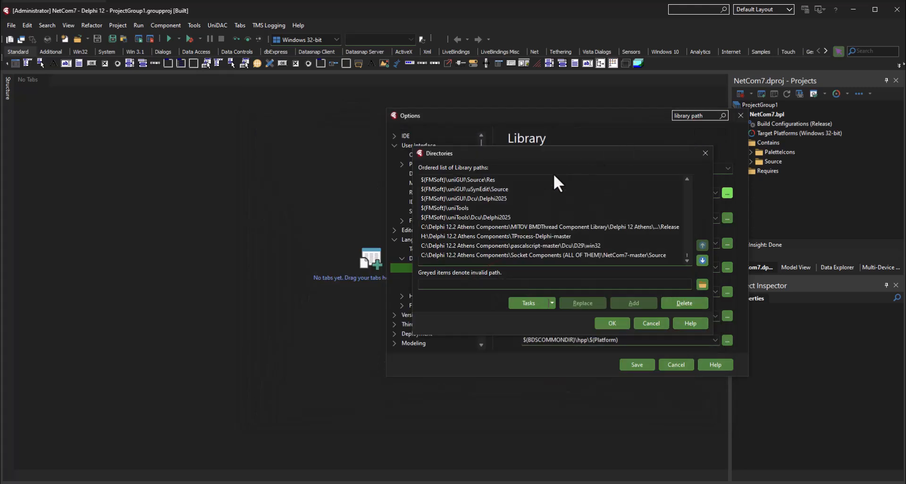
pyautogui.click(481, 284)
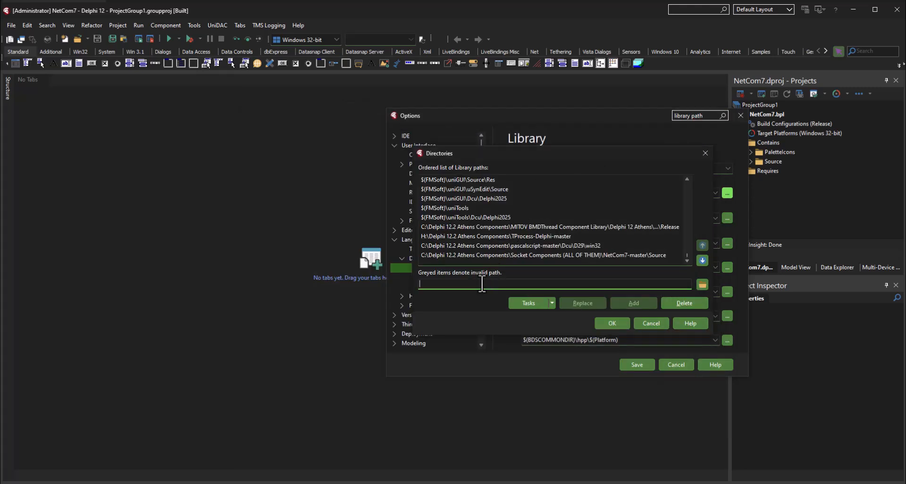
pyautogui.hotkey('ctrl', 'v')
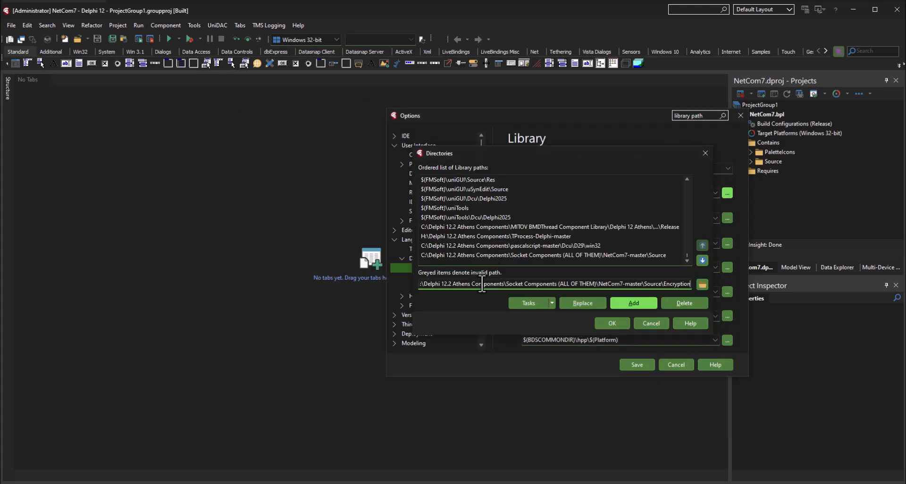
pyautogui.click(633, 304)
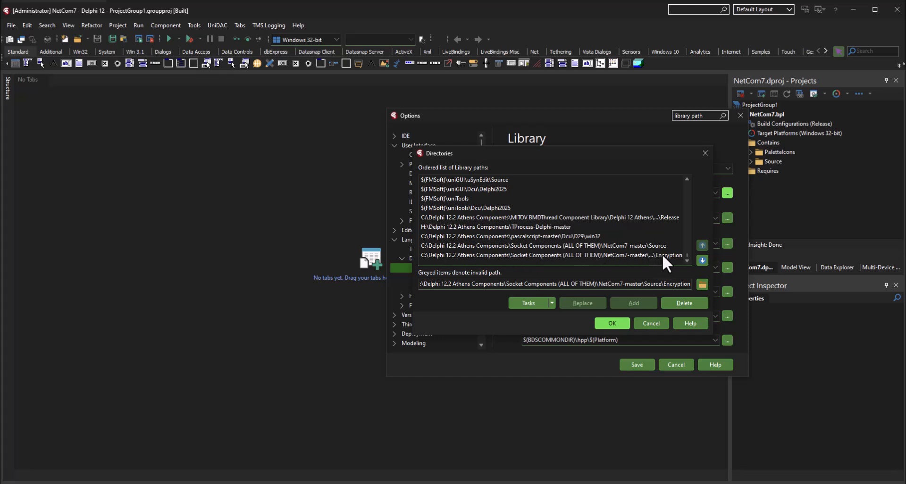
pyautogui.click(610, 323)
pyautogui.click(632, 364)
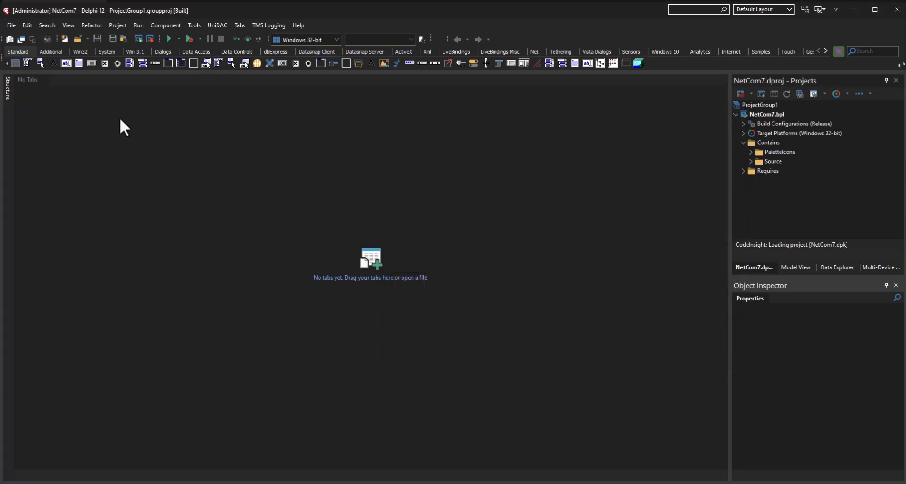
# Step: Close all open files and the NetCom7 project
pyautogui.click(9, 26)
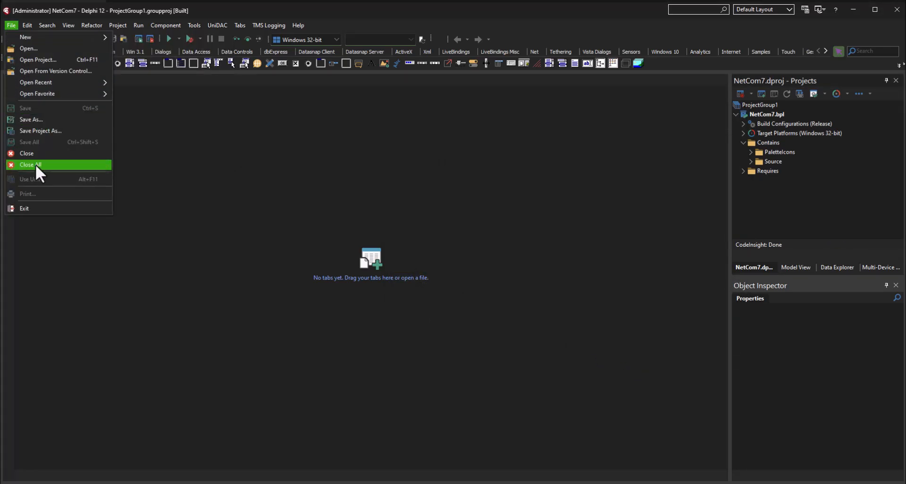
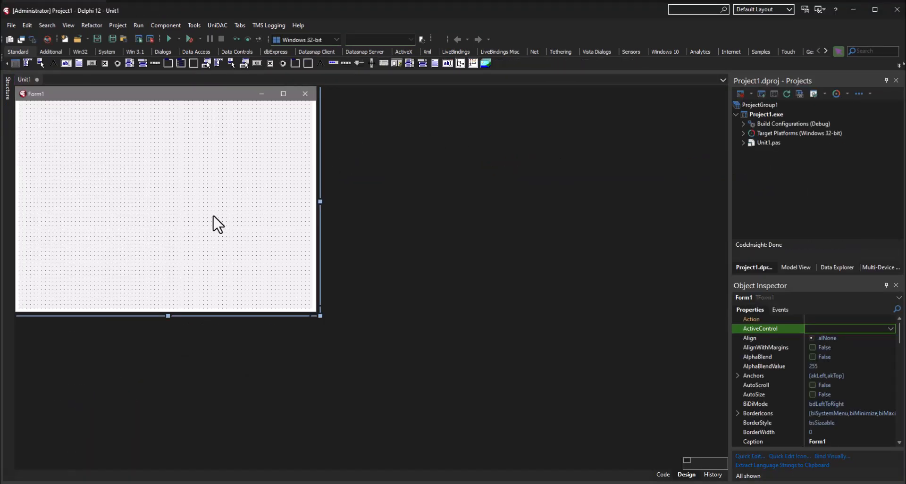
# Step: Filter the component palette for "servers", choose the NetCom7 category and clear the filter to list all its components
pyautogui.moveTo(539, 8); pyautogui.dragTo(544, 16)
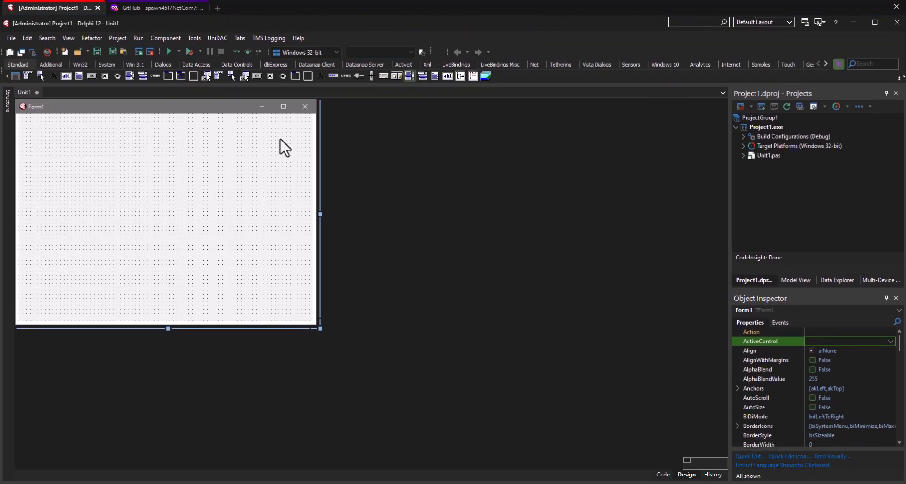
pyautogui.click(867, 64)
pyautogui.write('serverss')
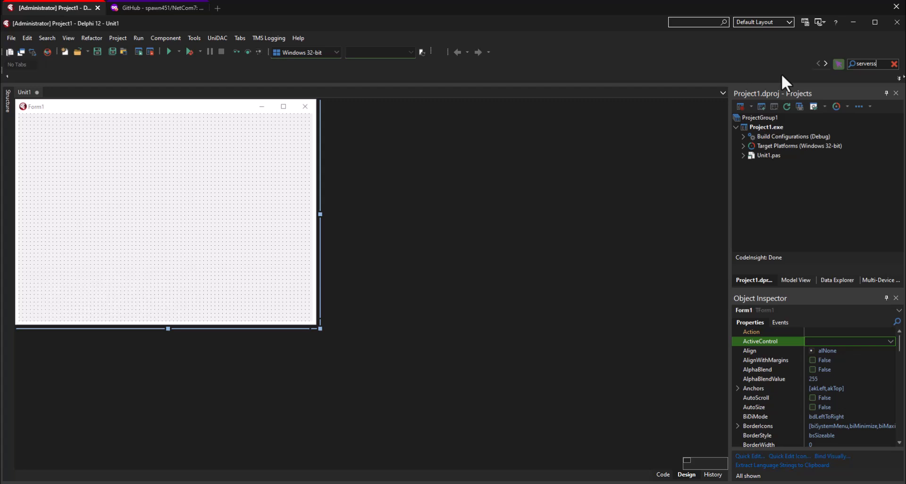
pyautogui.press('BackSpace')
pyautogui.click(39, 66)
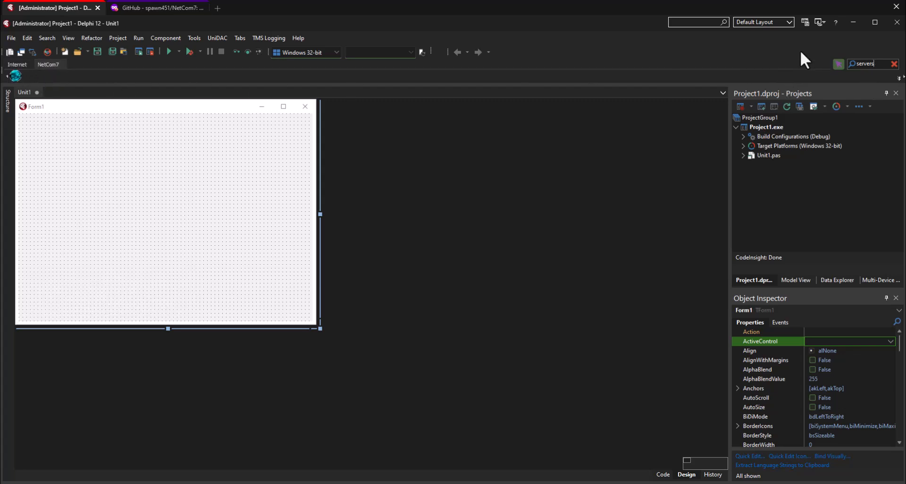
pyautogui.click(893, 63)
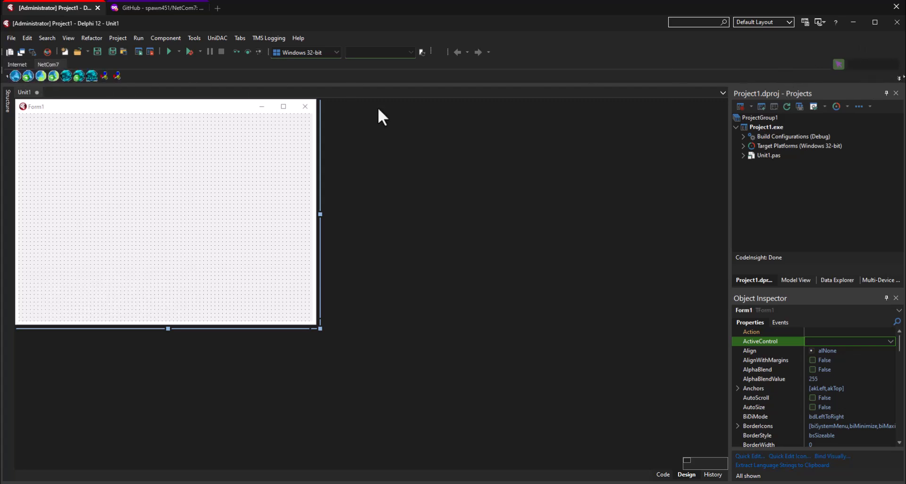
# Step: Place the NetCom7 TCP server, TCP client, UDP server and UDP client components in a row across the upper part of Form1
pyautogui.doubleClick(16, 75)
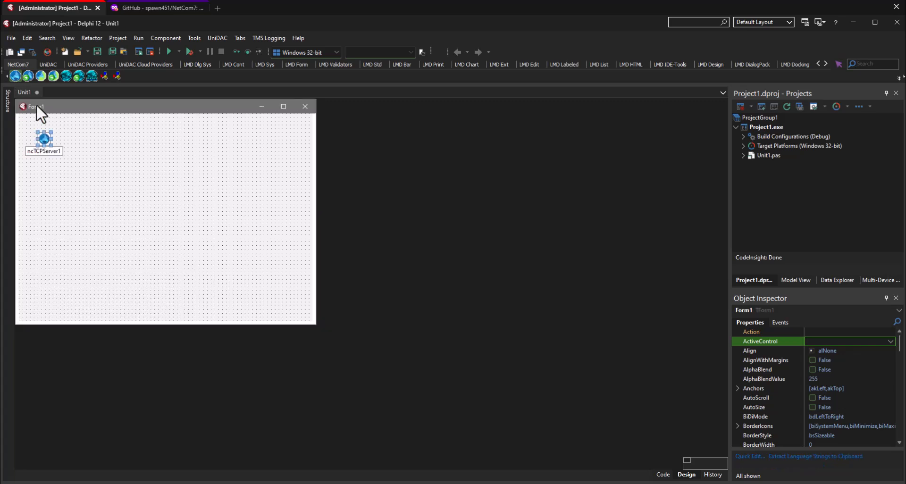
pyautogui.click(107, 155)
pyautogui.click(44, 76)
pyautogui.click(162, 157)
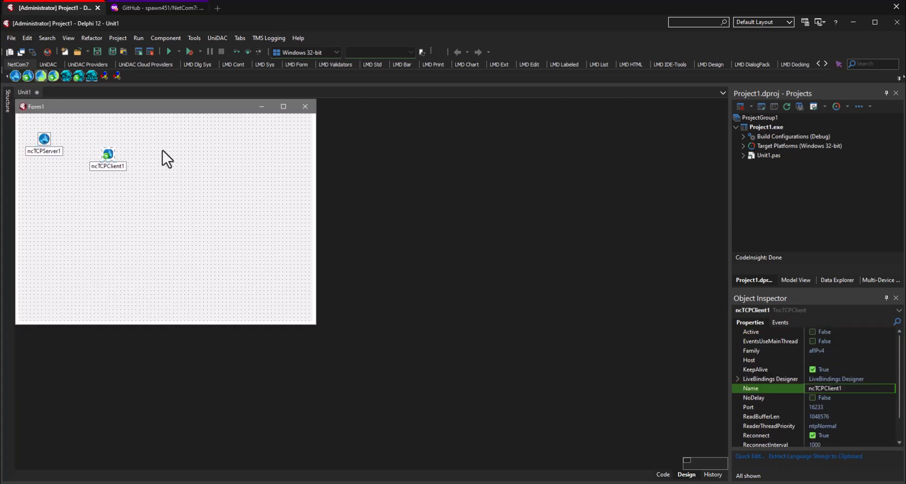
pyautogui.click(222, 151)
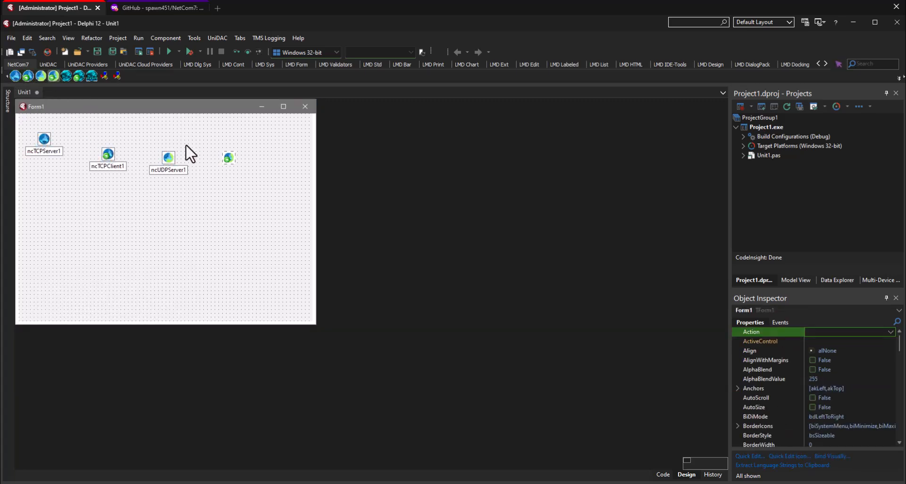
# Step: Add the NetCom7 server source, client source and command handler components in a second row on Form1
pyautogui.click(66, 76)
pyautogui.click(45, 192)
pyautogui.click(78, 76)
pyautogui.click(94, 199)
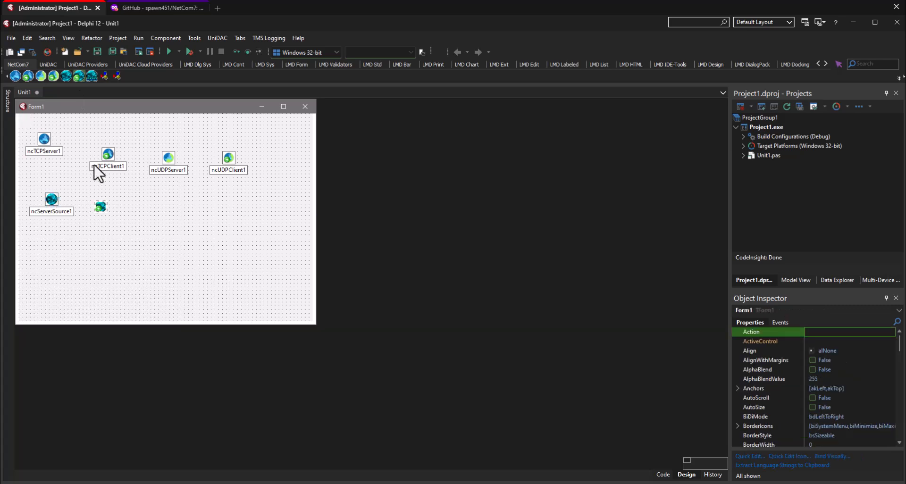
pyautogui.click(92, 76)
pyautogui.click(157, 209)
# Step: Add the NetCom7 DB server and DB dataset components to Form1, beside the command handler, and leave nothing but the form selected
pyautogui.click(103, 76)
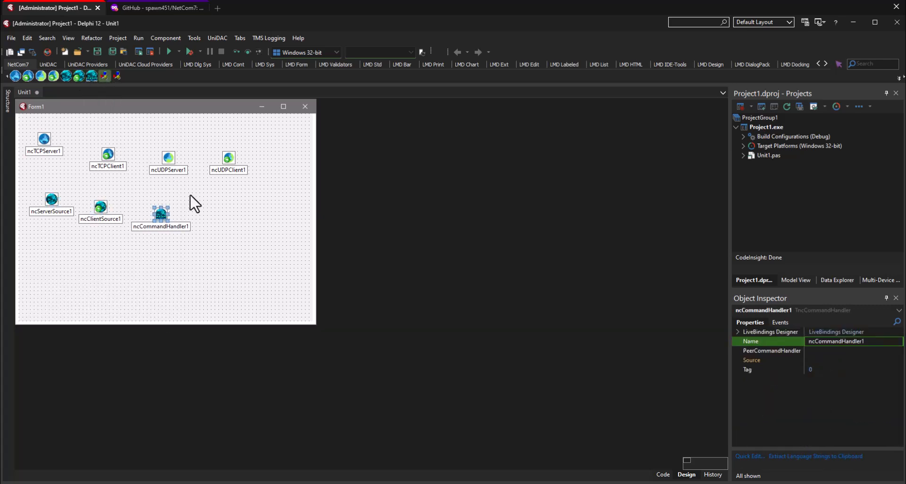
pyautogui.click(222, 202)
pyautogui.click(115, 76)
pyautogui.click(269, 202)
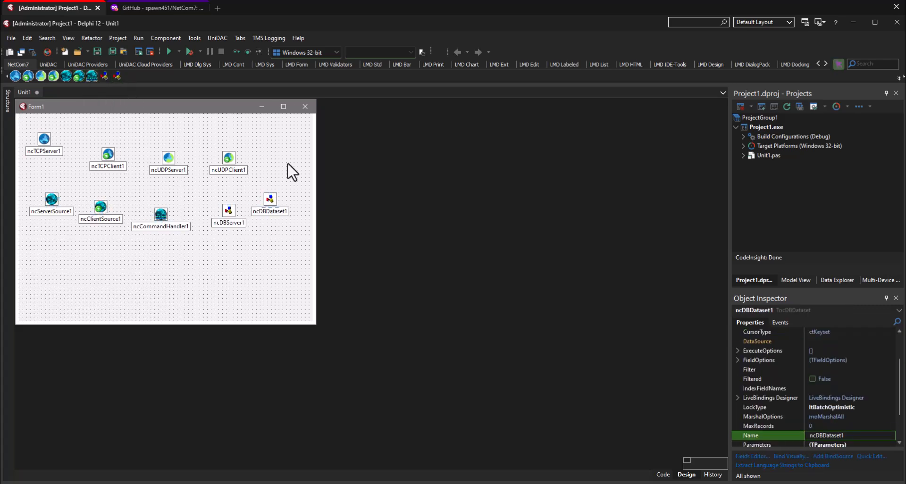
pyautogui.click(289, 172)
pyautogui.moveTo(28, 125); pyautogui.dragTo(288, 243)
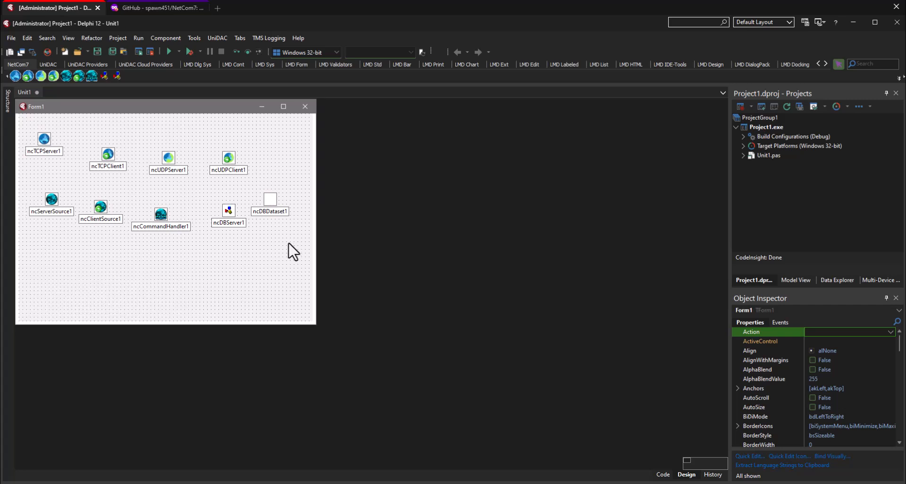
pyautogui.click(287, 242)
# Step: Run Project1 to test that it compiles with the NetCom7 components, close the running form and dismiss the build messages
pyautogui.click(169, 52)
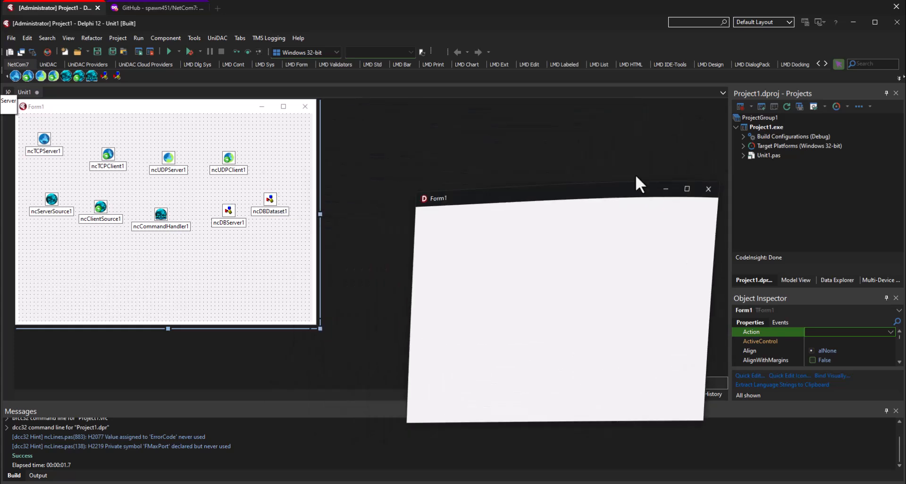
pyautogui.click(608, 133)
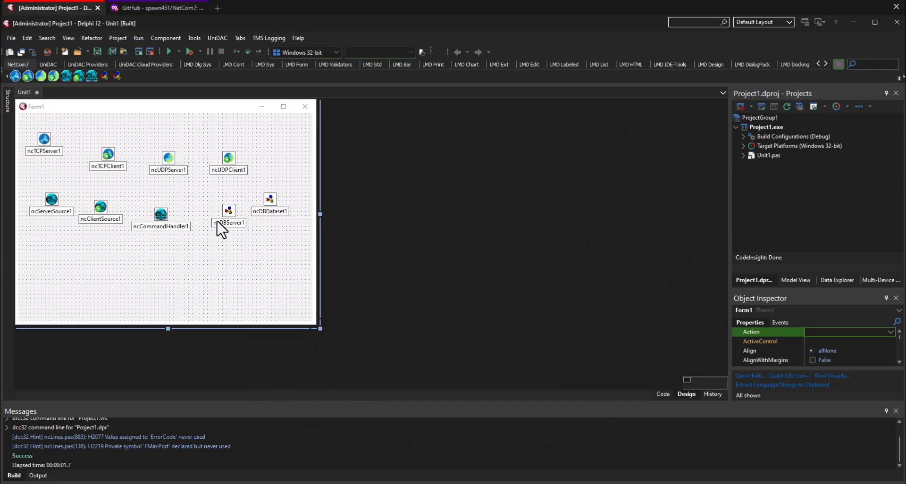
pyautogui.moveTo(298, 253); pyautogui.dragTo(36, 131)
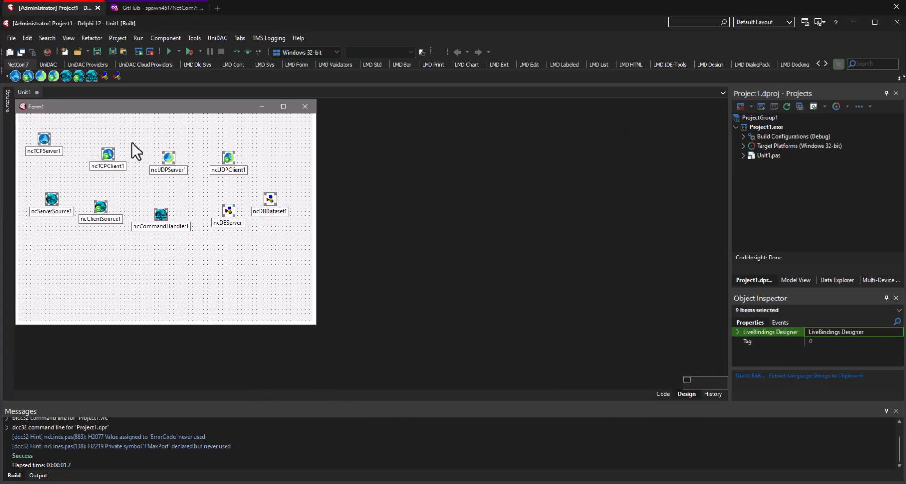
pyautogui.click(134, 143)
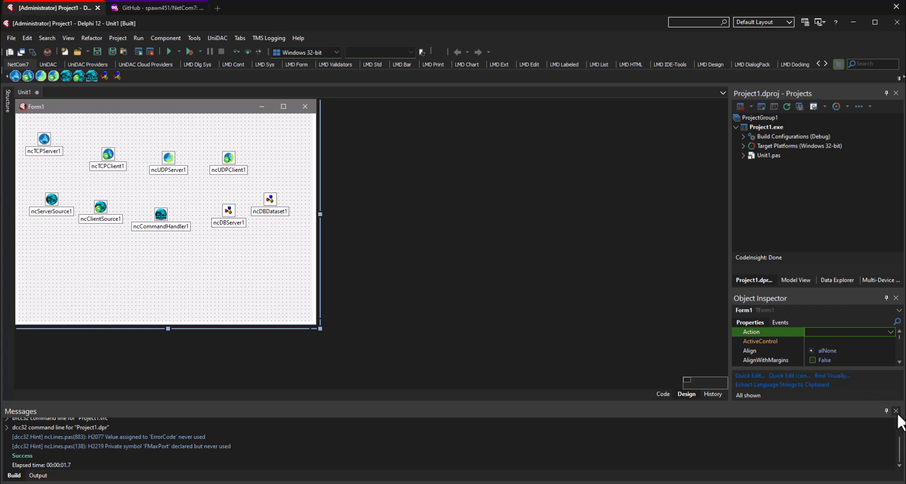
pyautogui.click(896, 410)
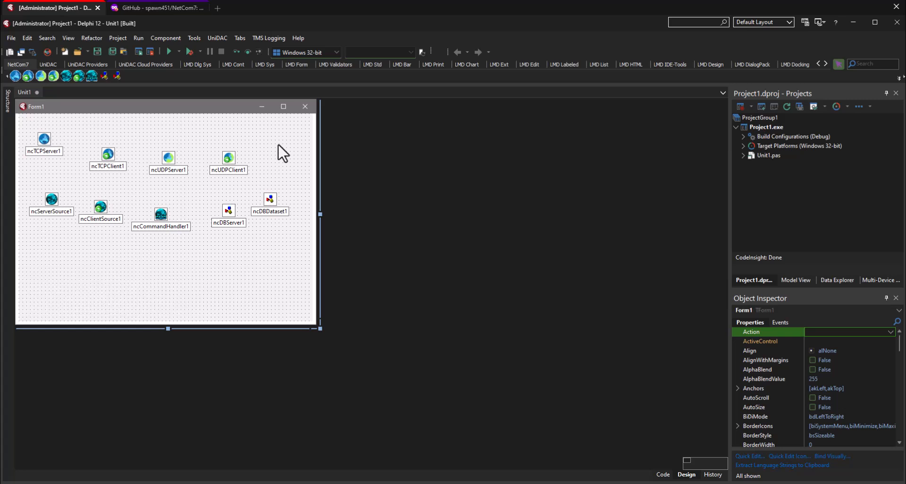
# Step: Move the DB dataset component up beside the UDP client on Form1 and deselect it
pyautogui.moveTo(271, 200); pyautogui.dragTo(279, 163)
pyautogui.click(271, 226)
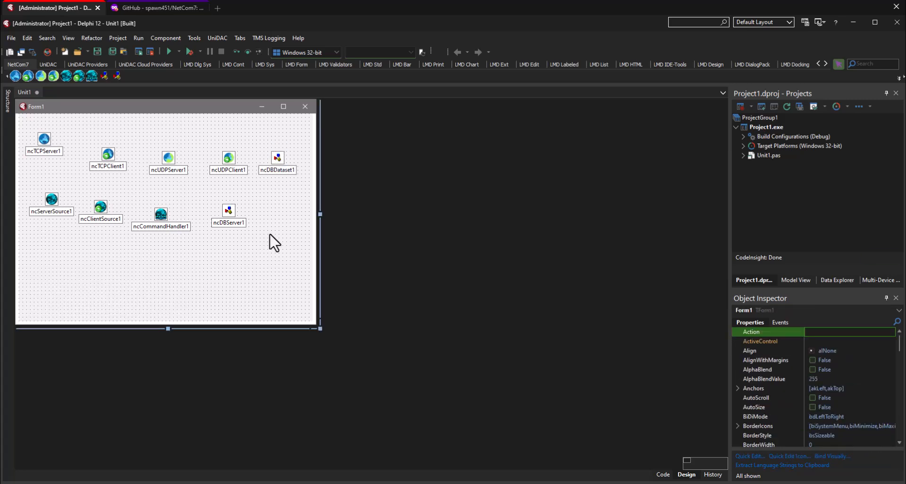